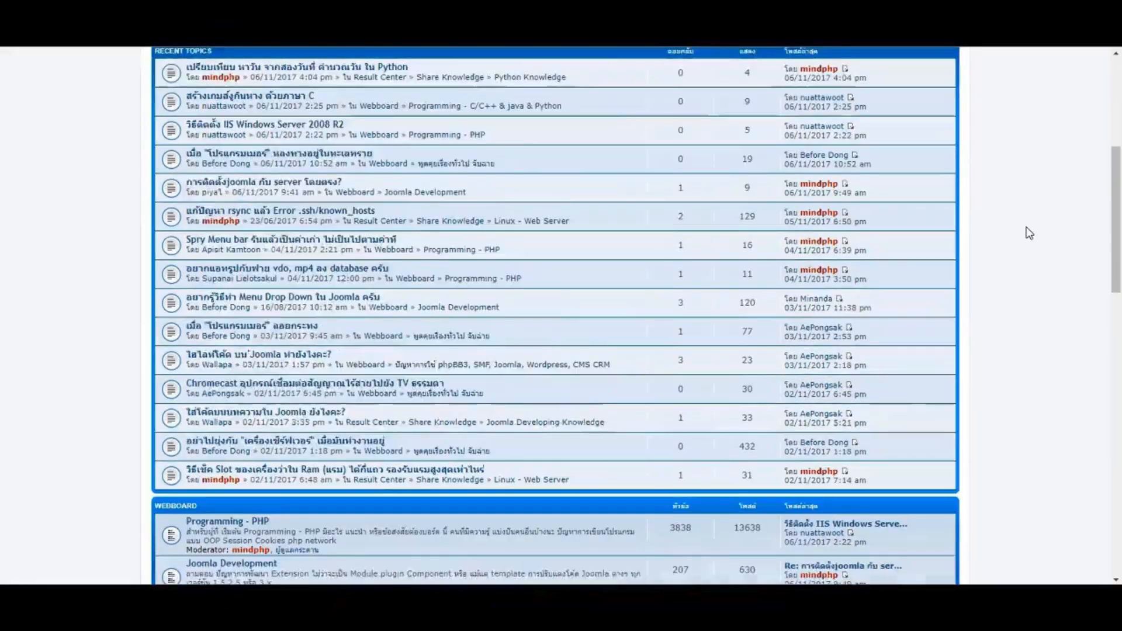
pyautogui.scroll(-3, 1029, 231)
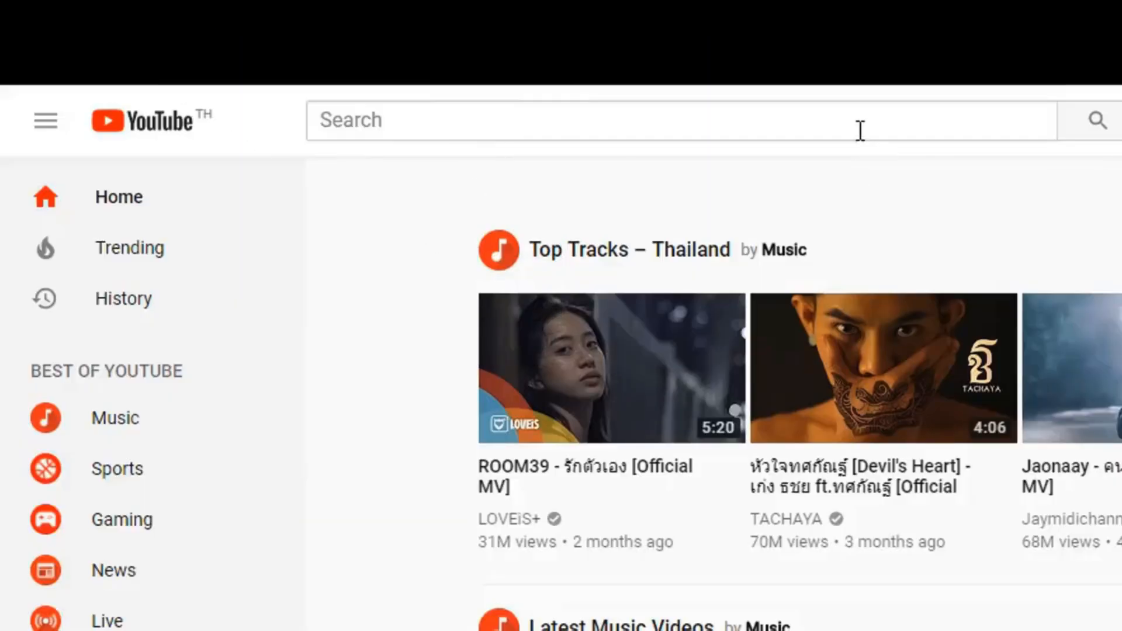
# Scroll the mindphp forum down to the Webboard categories and begin a YouTube search.
pyautogui.click(861, 128)
# Search YouTube for 'mindphp' and scroll through the results.
pyautogui.write('mindphp')
pyautogui.press('Return')
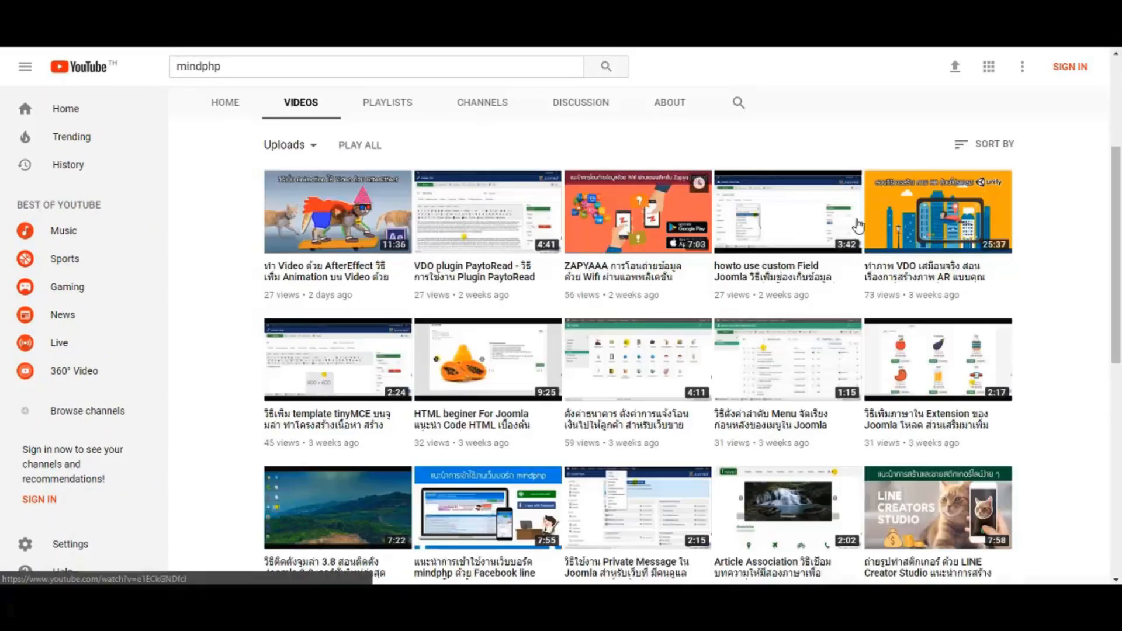
pyautogui.scroll(-1, 1077, 184)
pyautogui.scroll(-9, 1077, 184)
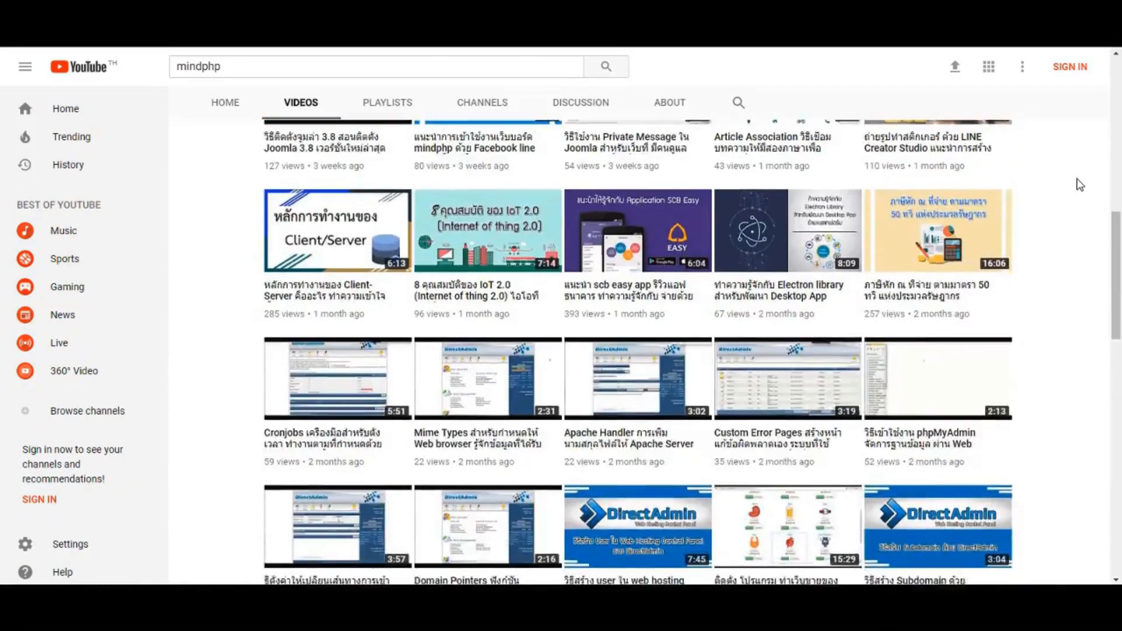
pyautogui.scroll(-12, 1080, 184)
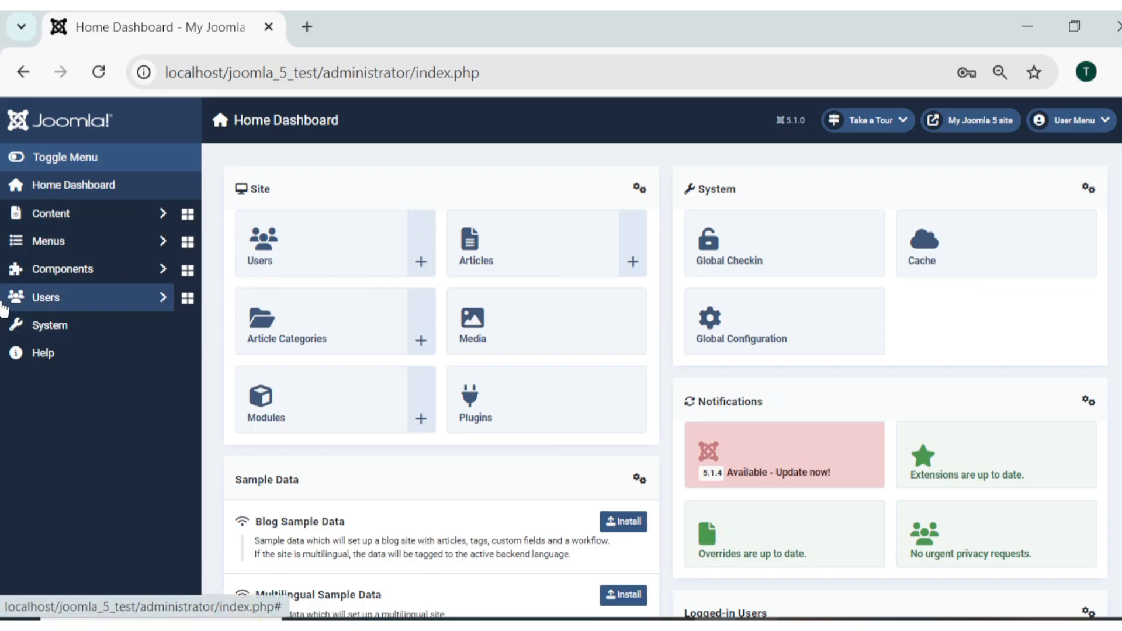
# Open Users > Manage to list the site's user accounts.
pyautogui.click(99, 305)
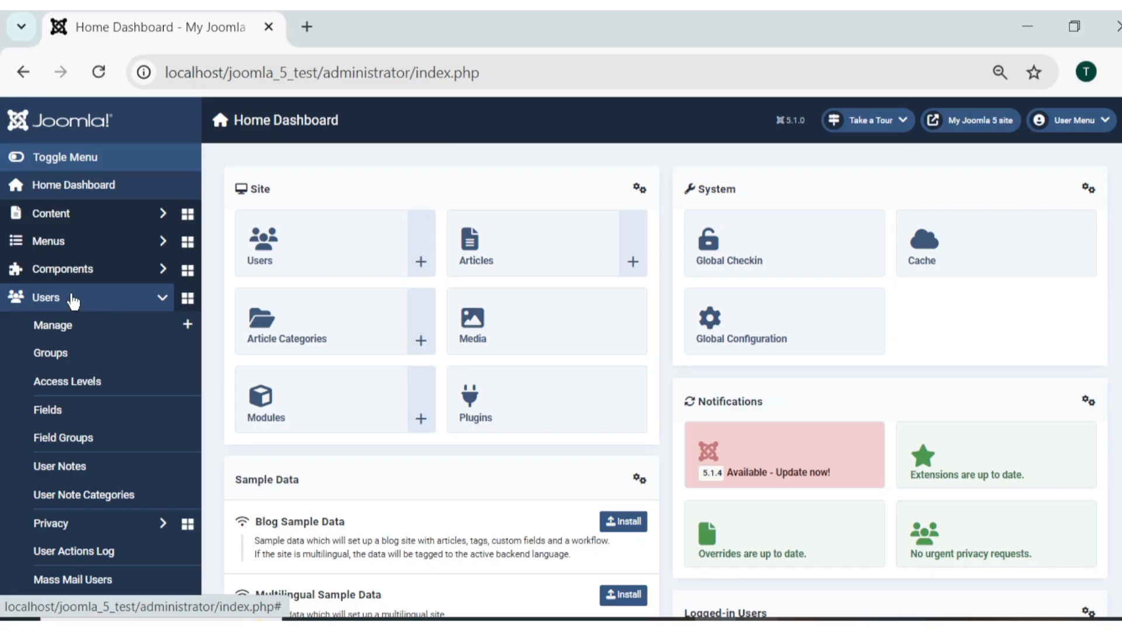
pyautogui.click(65, 333)
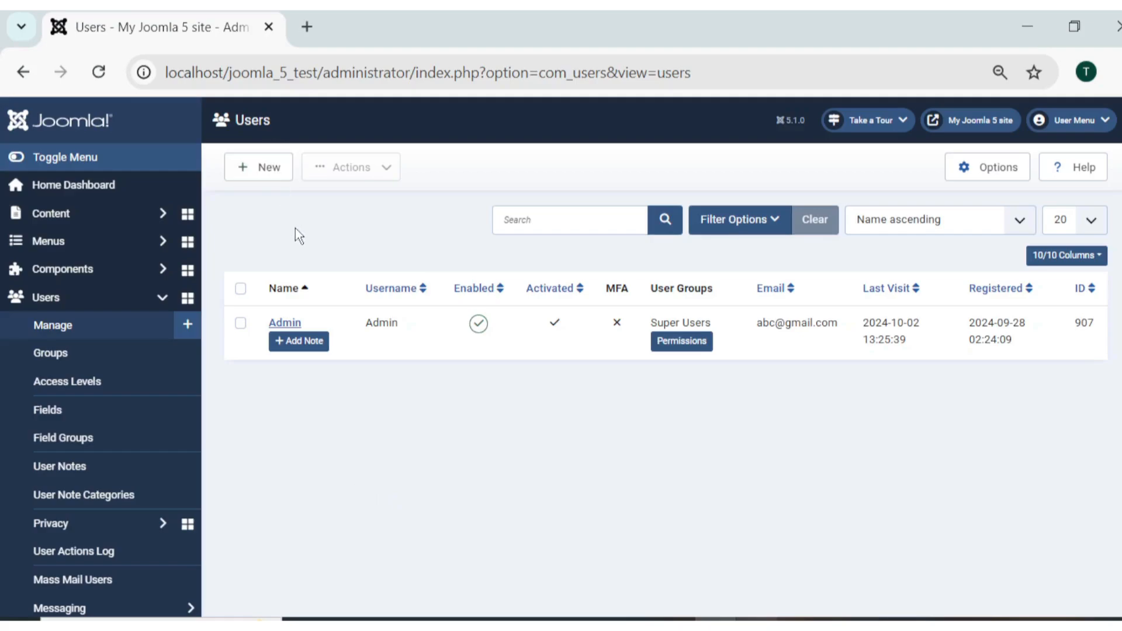
pyautogui.click(257, 171)
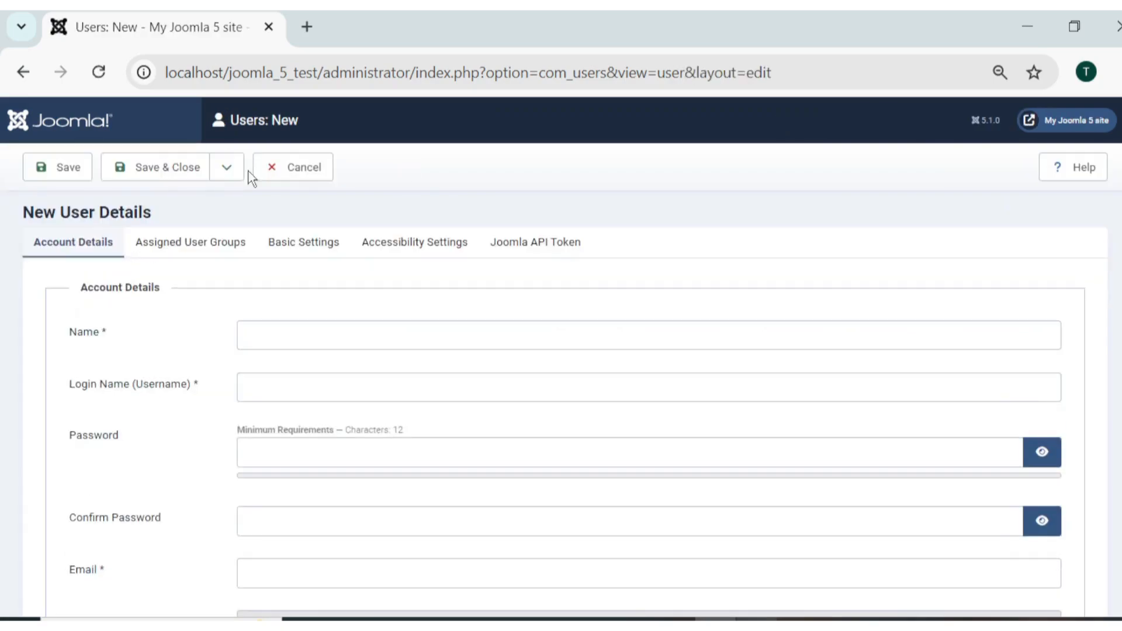
pyautogui.scroll(-2, 318, 522)
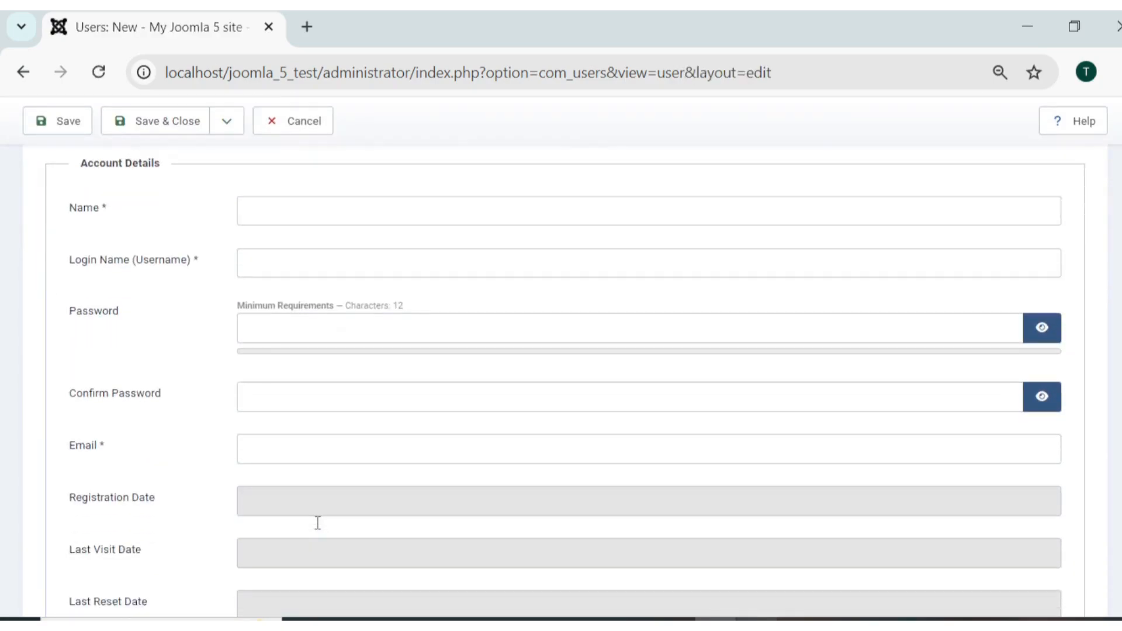
pyautogui.scroll(3, 328, 406)
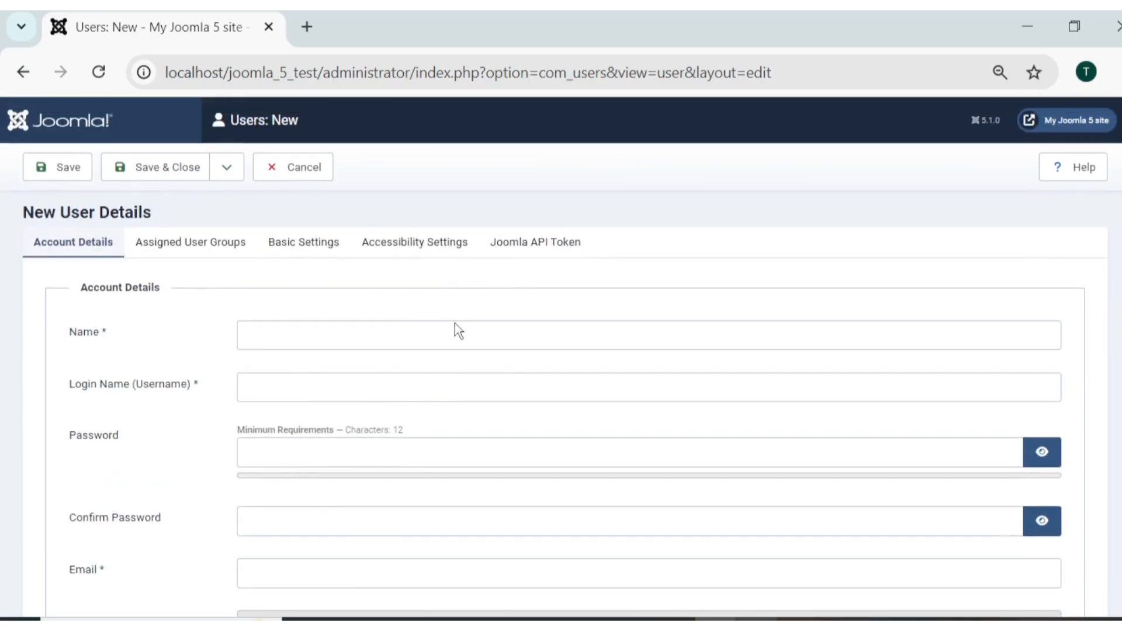
pyautogui.scroll(-4, 454, 327)
pyautogui.scroll(4, 453, 348)
pyautogui.scroll(-3, 423, 516)
pyautogui.scroll(3, 423, 516)
pyautogui.click(298, 176)
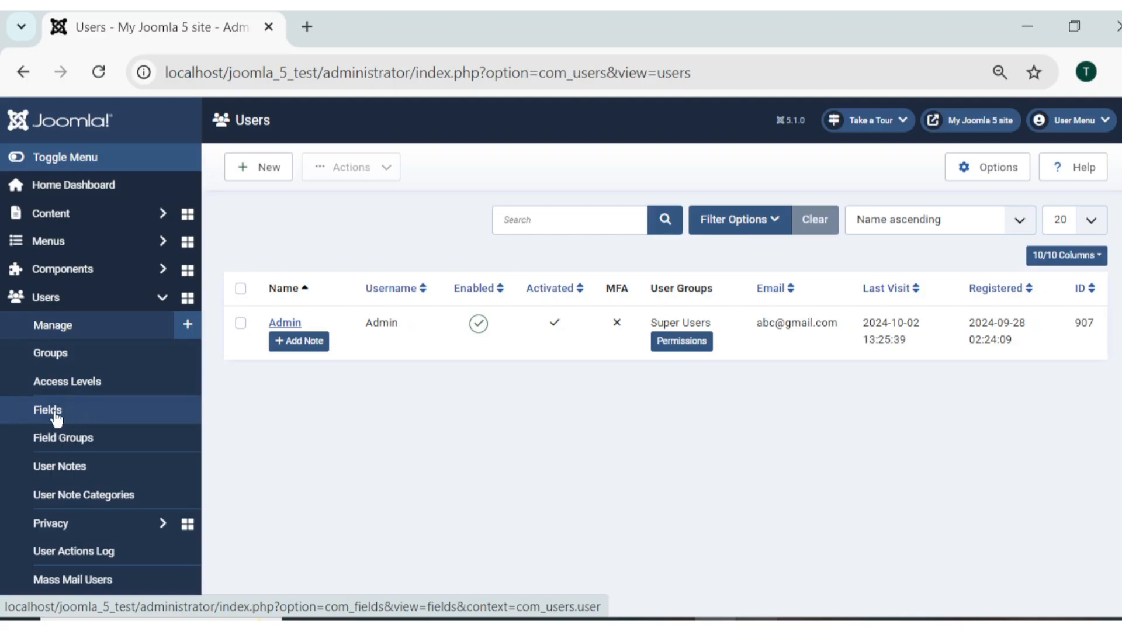
# Open Users > Fields and preview the New Field form, then cancel it unsaved.
pyautogui.click(87, 420)
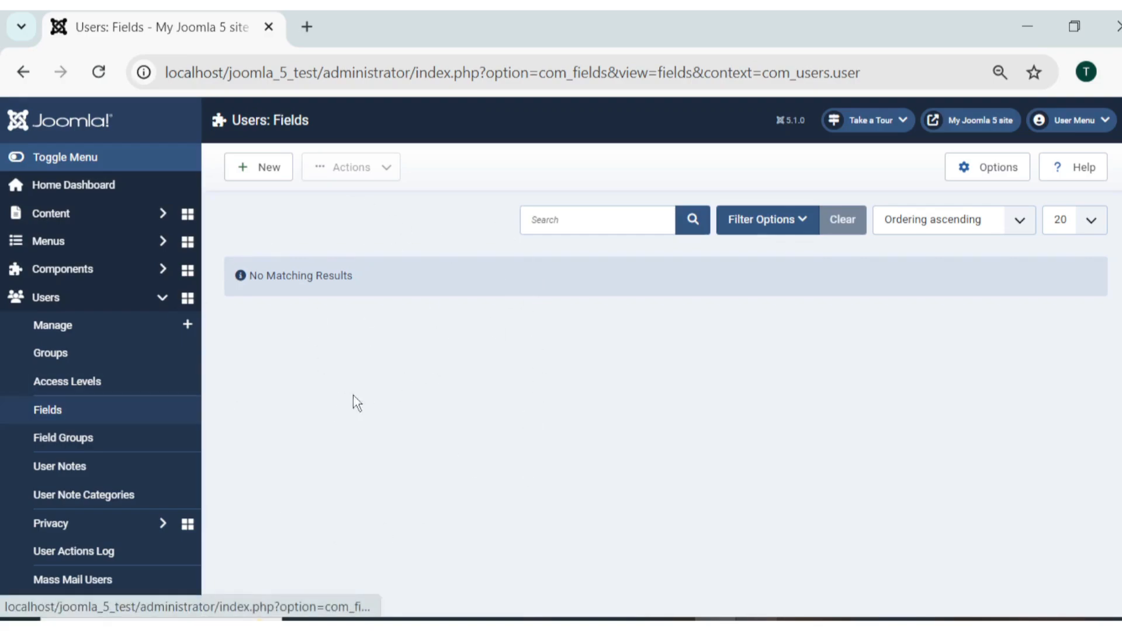
pyautogui.click(268, 174)
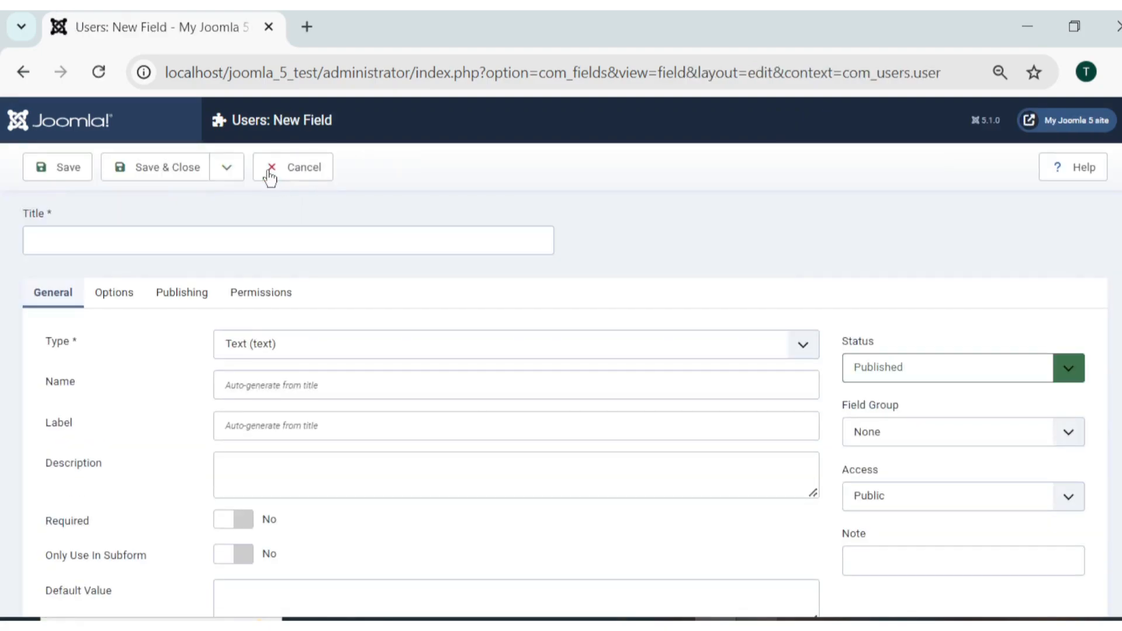
pyautogui.scroll(-3, 516, 496)
pyautogui.scroll(3, 516, 497)
pyautogui.click(303, 175)
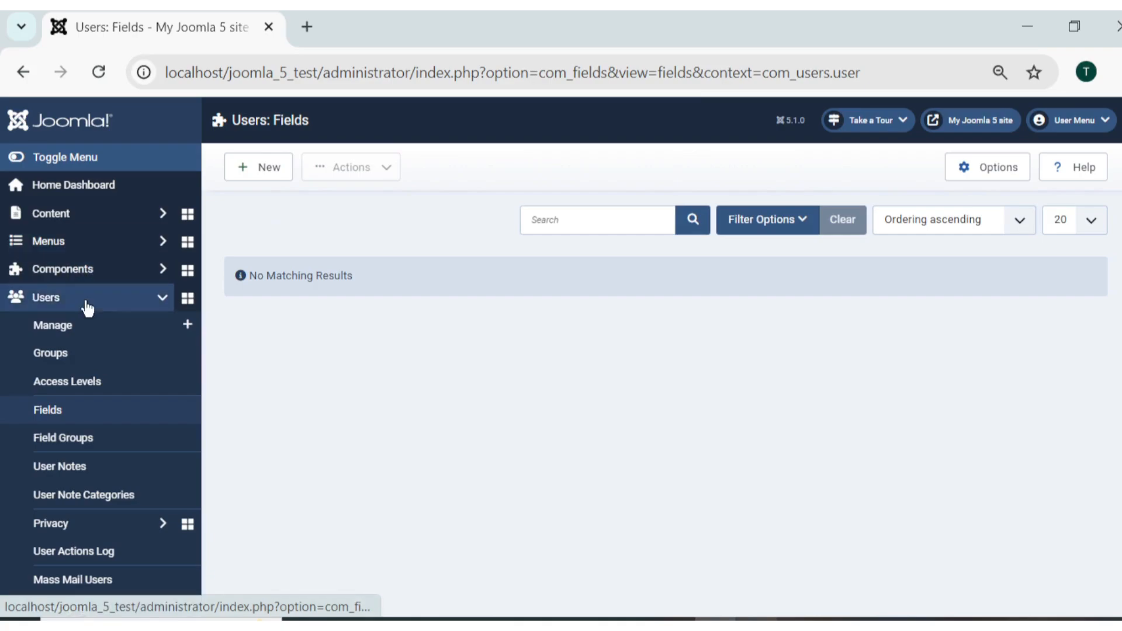
pyautogui.click(88, 327)
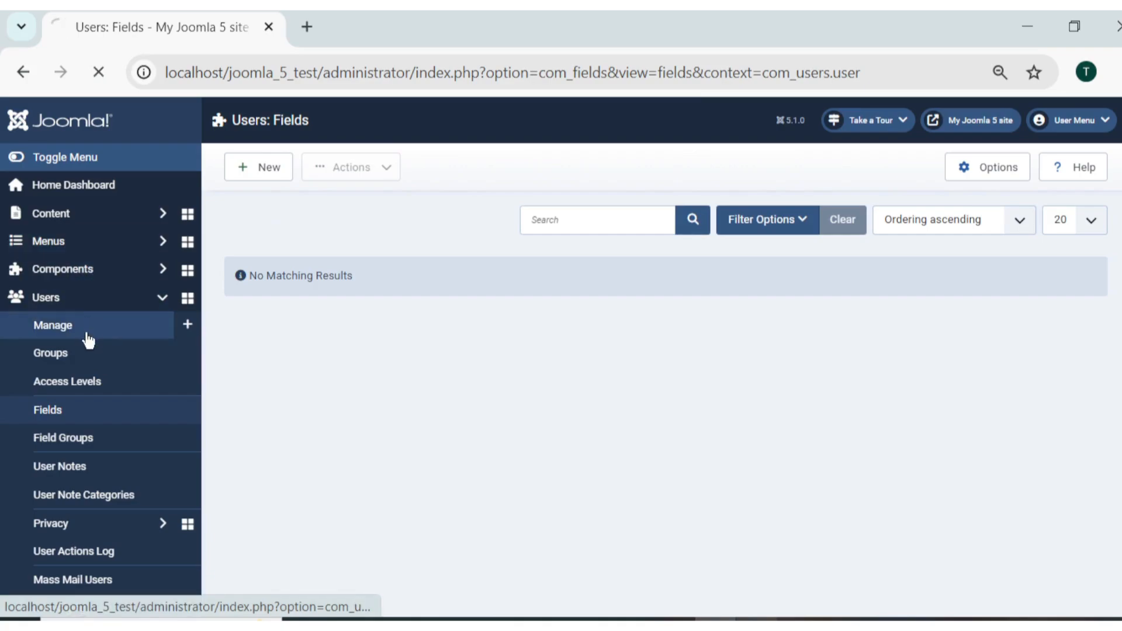
pyautogui.click(266, 168)
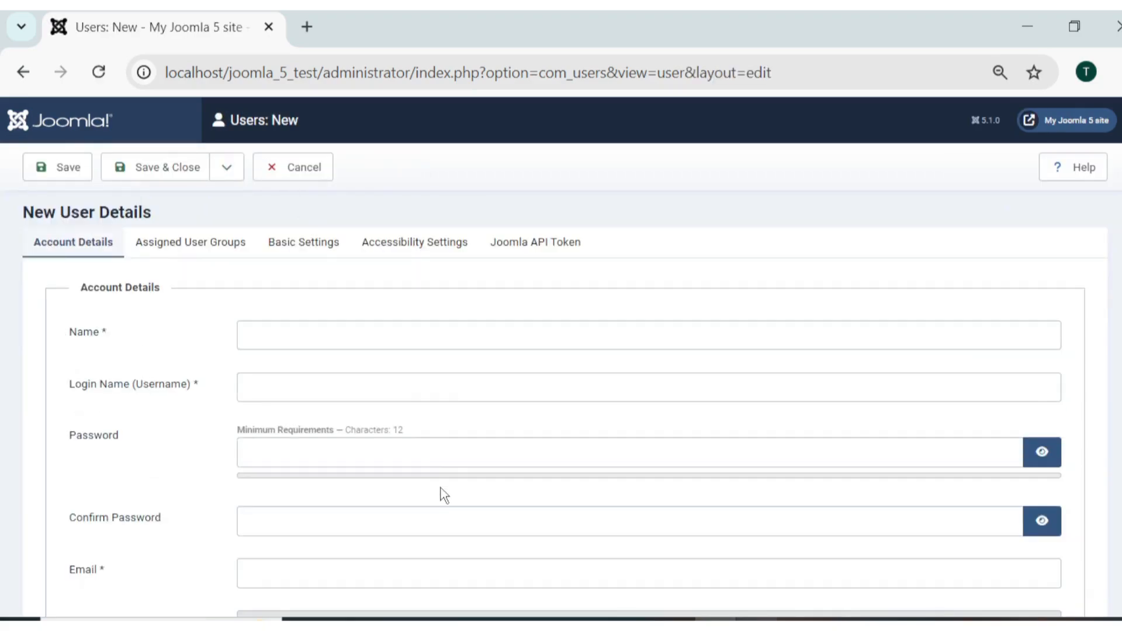
pyautogui.scroll(-2, 441, 493)
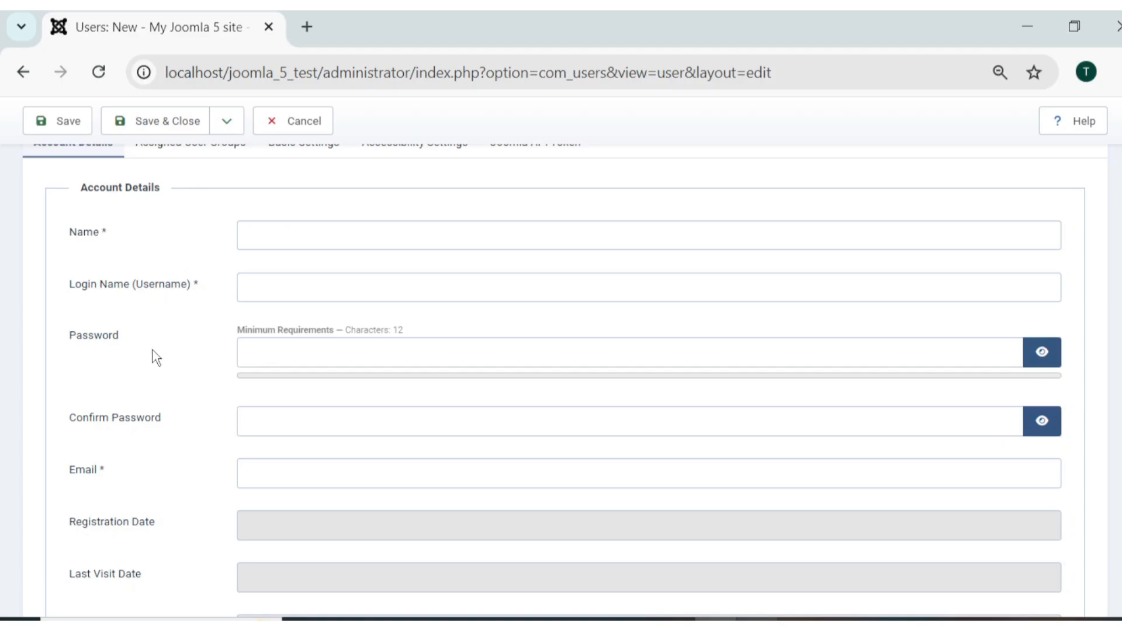
pyautogui.scroll(-2, 152, 358)
pyautogui.scroll(-2, 139, 376)
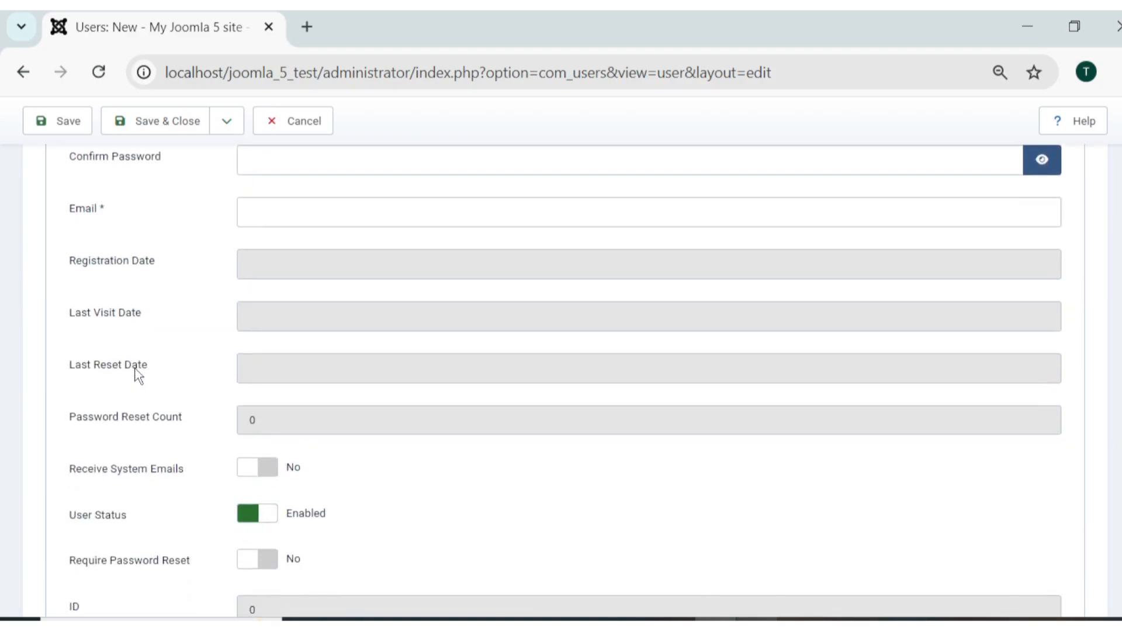
pyautogui.scroll(-2, 123, 540)
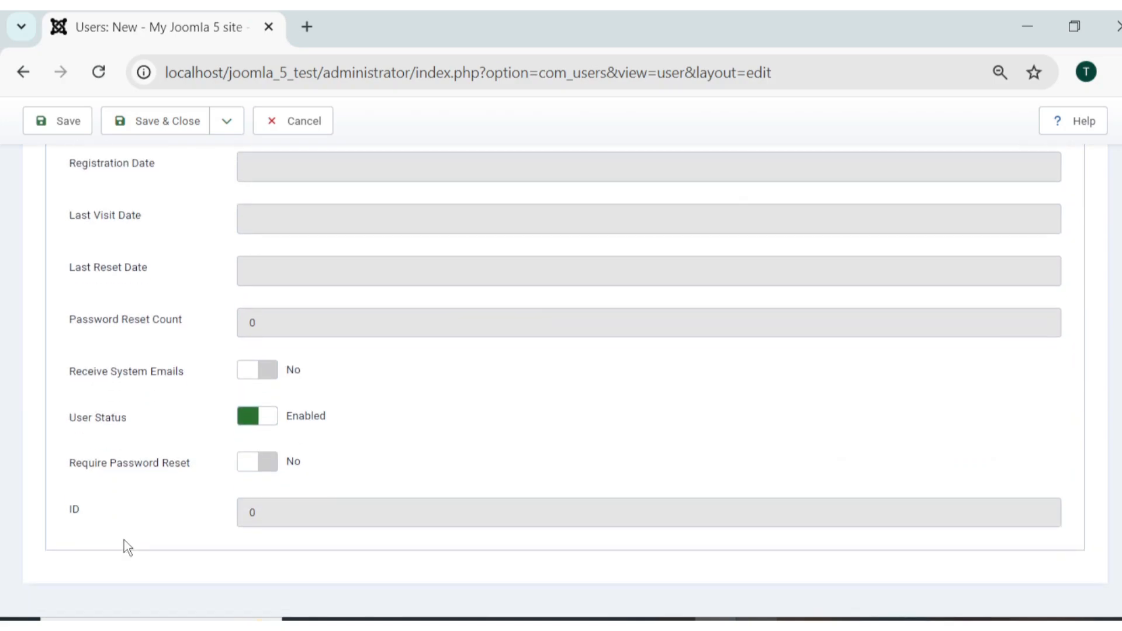
pyautogui.scroll(6, 124, 540)
pyautogui.click(181, 250)
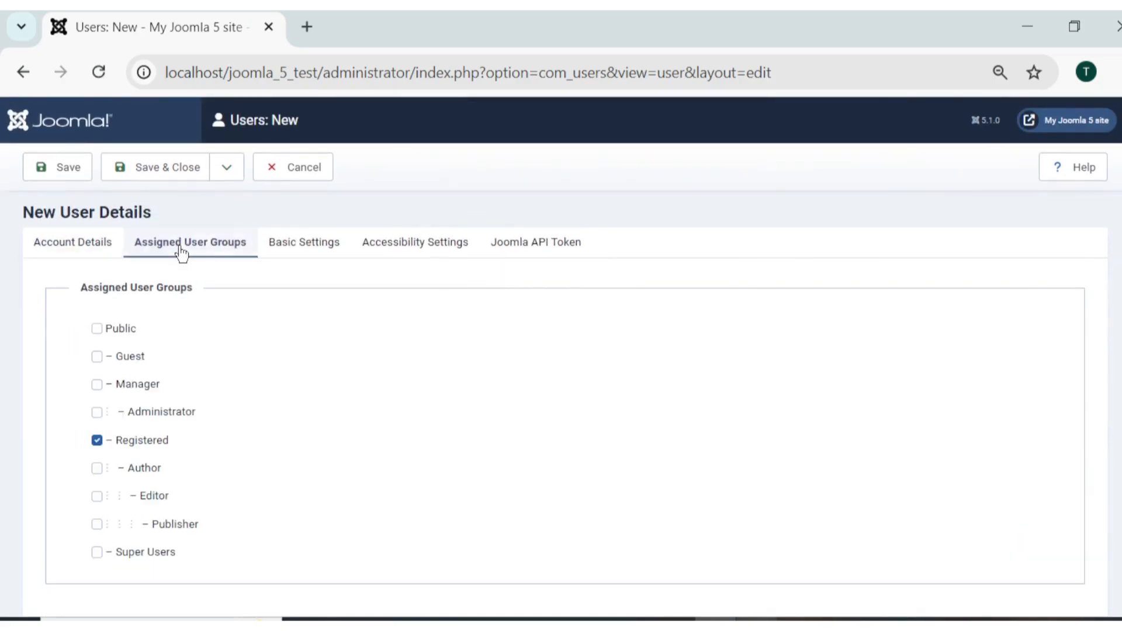
pyautogui.click(288, 241)
pyautogui.click(417, 244)
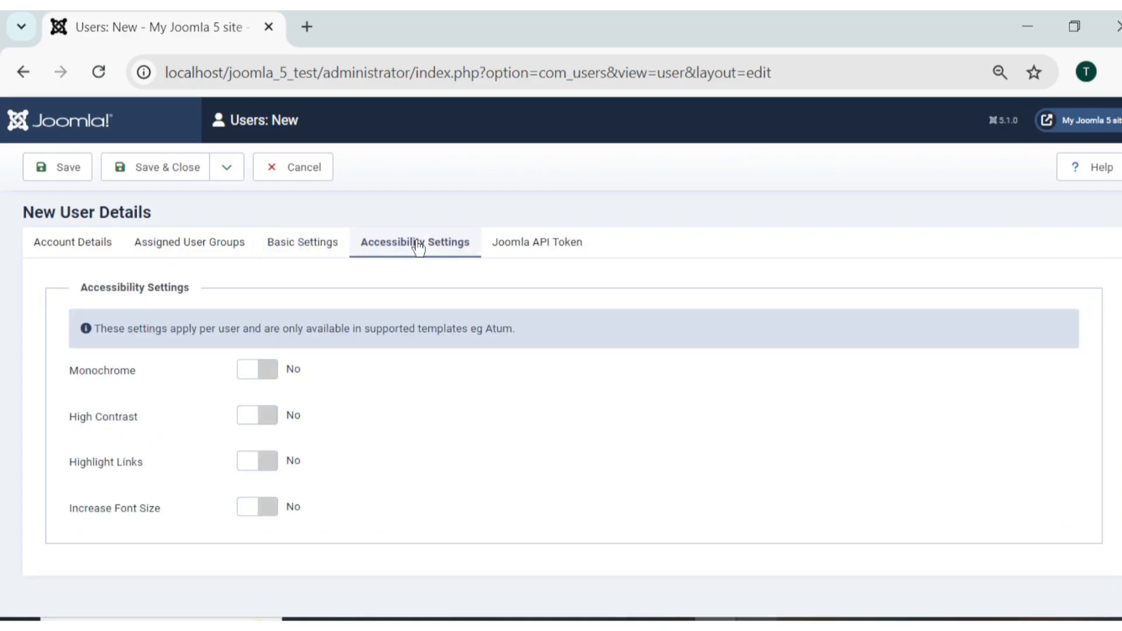
pyautogui.click(533, 245)
pyautogui.click(71, 251)
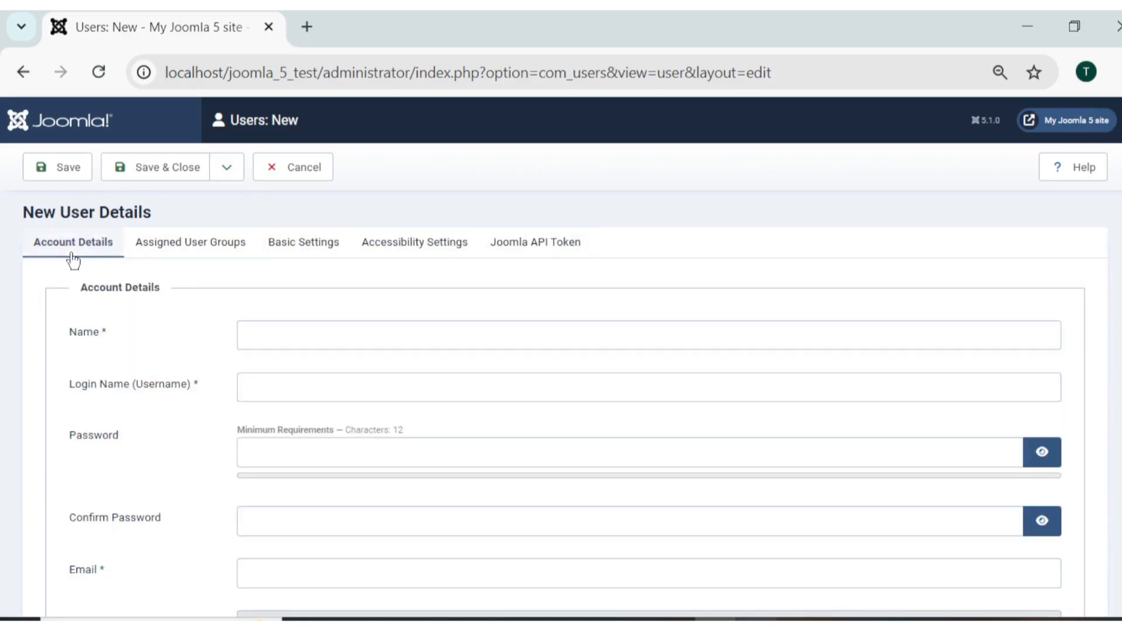
pyautogui.scroll(-3, 280, 438)
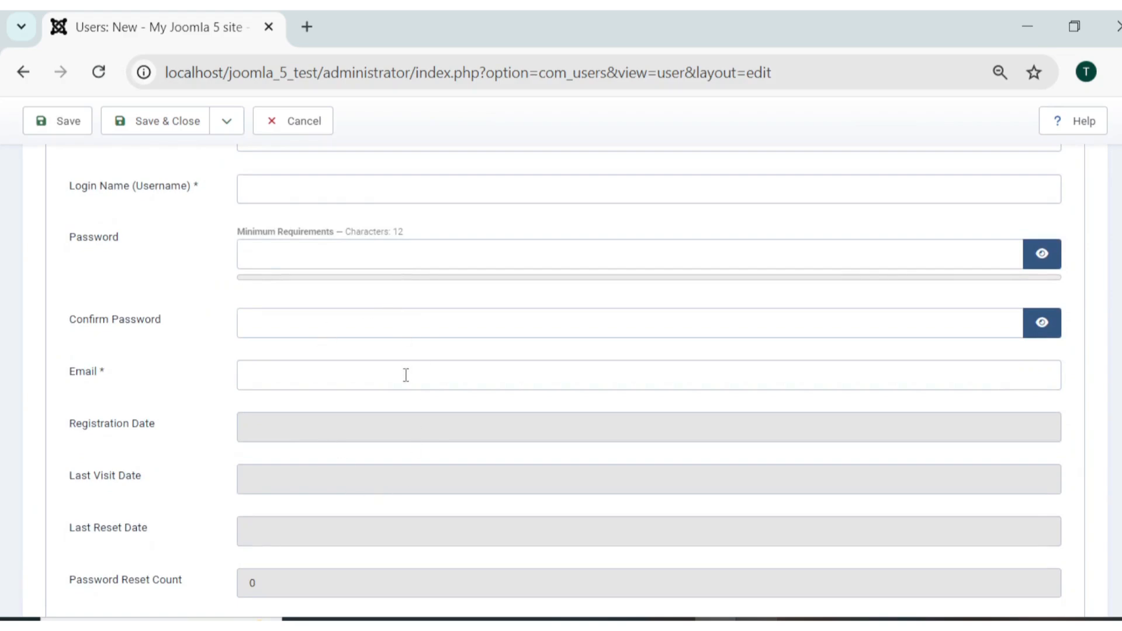
pyautogui.scroll(-4, 406, 377)
pyautogui.scroll(5, 404, 375)
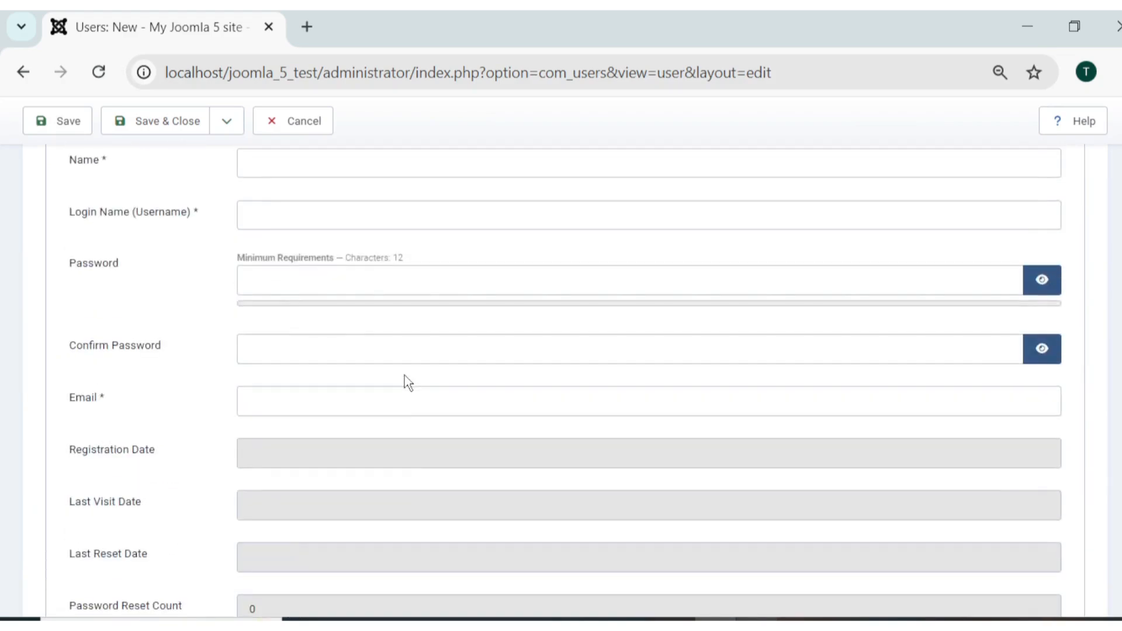
pyautogui.scroll(3, 321, 334)
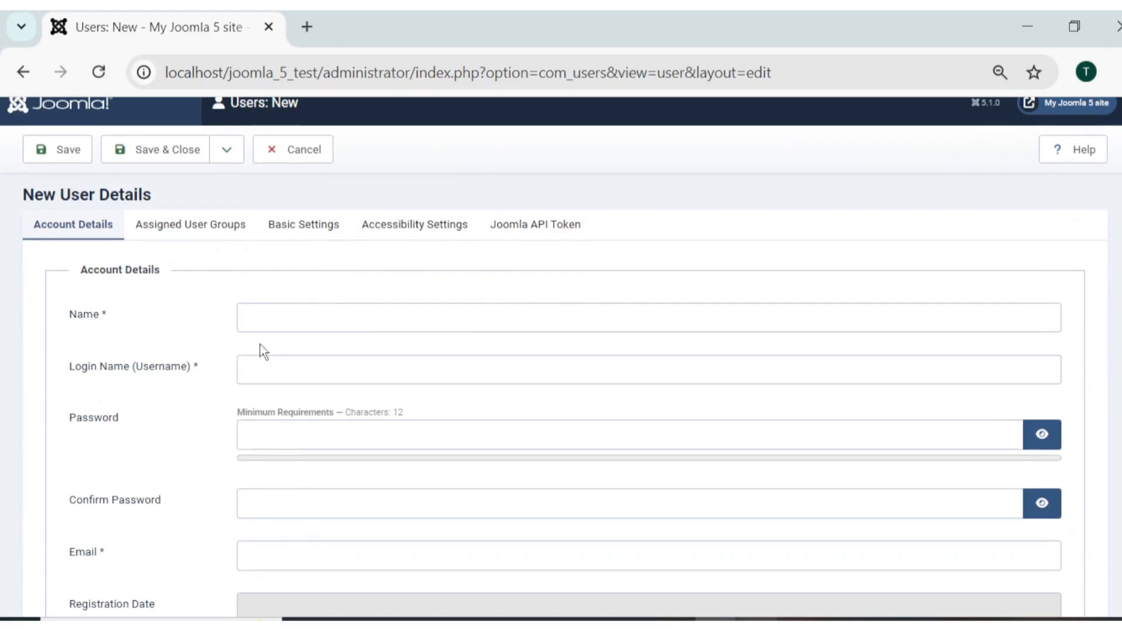
pyautogui.scroll(-2, 271, 380)
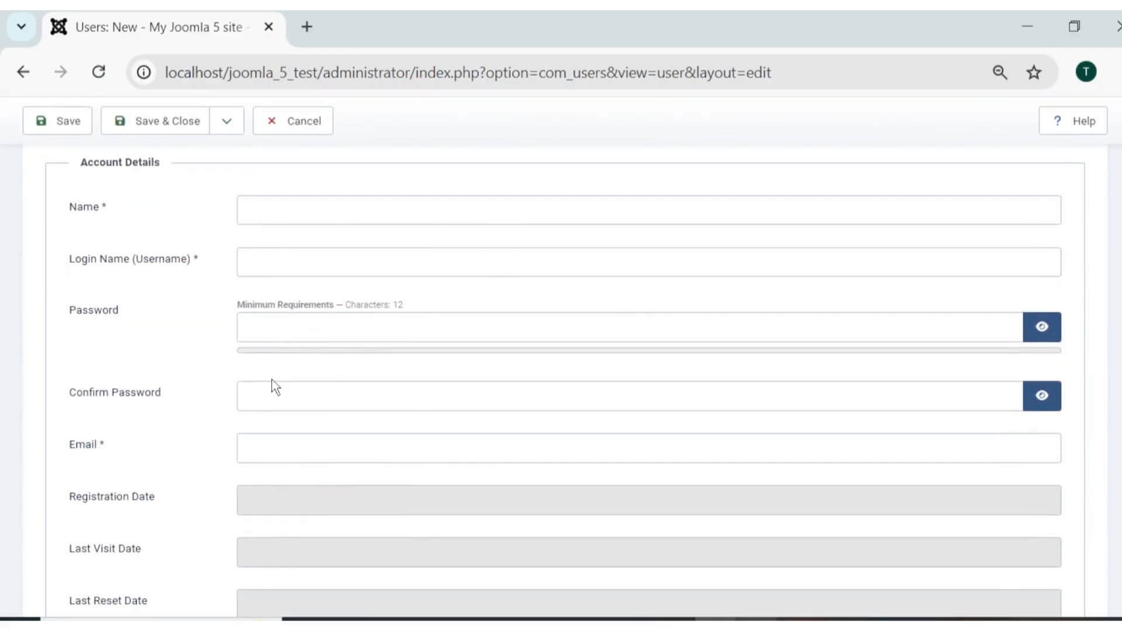
pyautogui.scroll(-6, 272, 380)
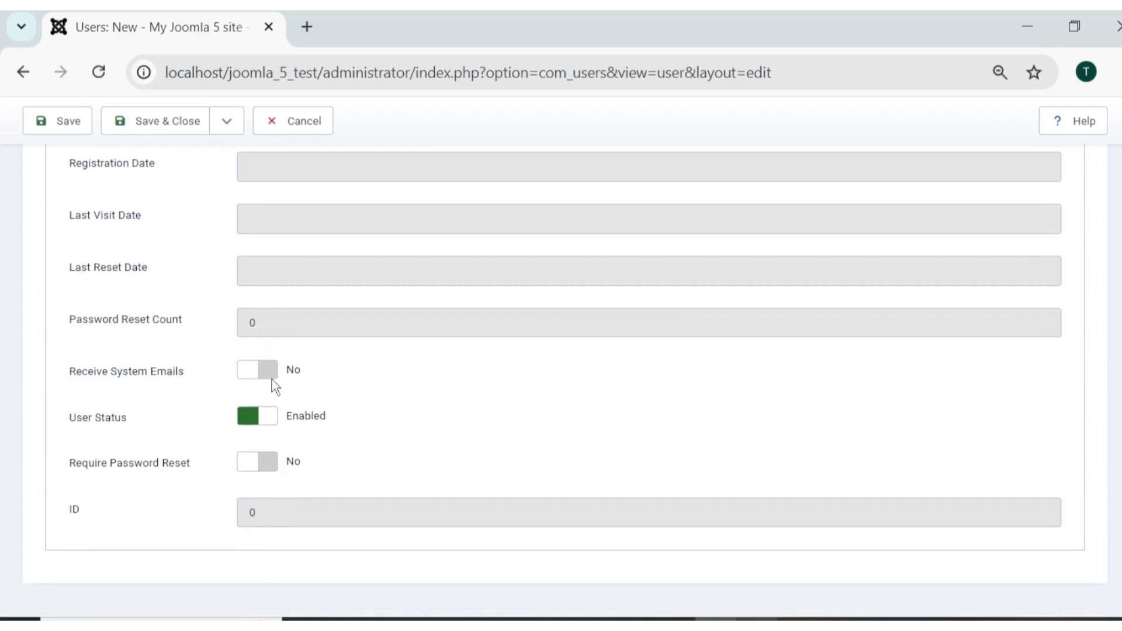
pyautogui.scroll(8, 272, 380)
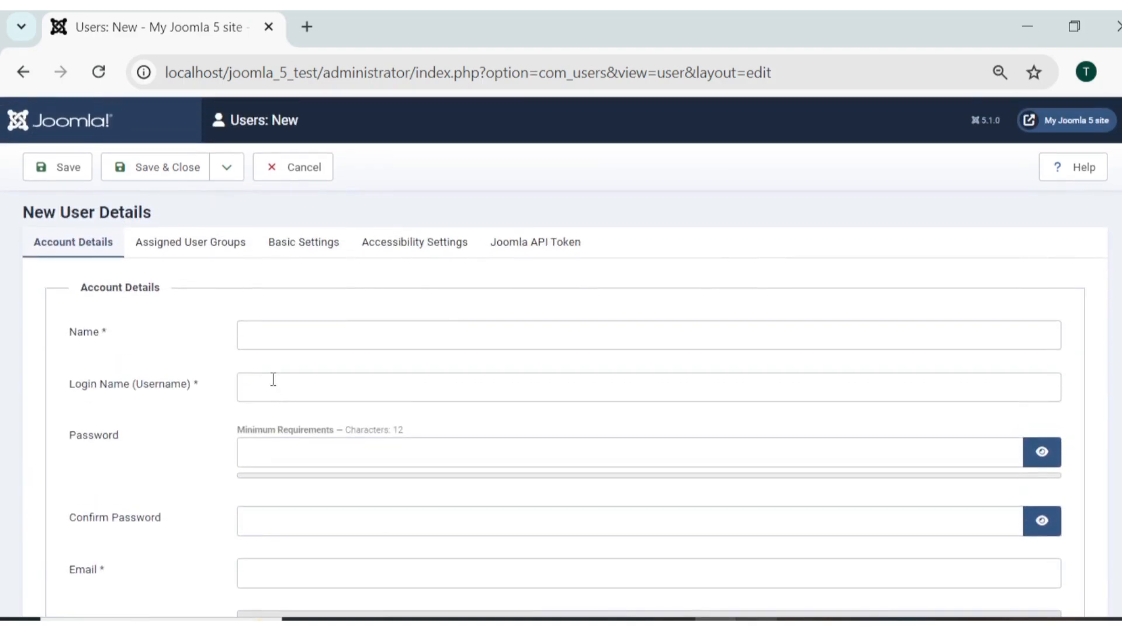
# Discard the new user and start a new user field titled 'Address'.
pyautogui.click(292, 165)
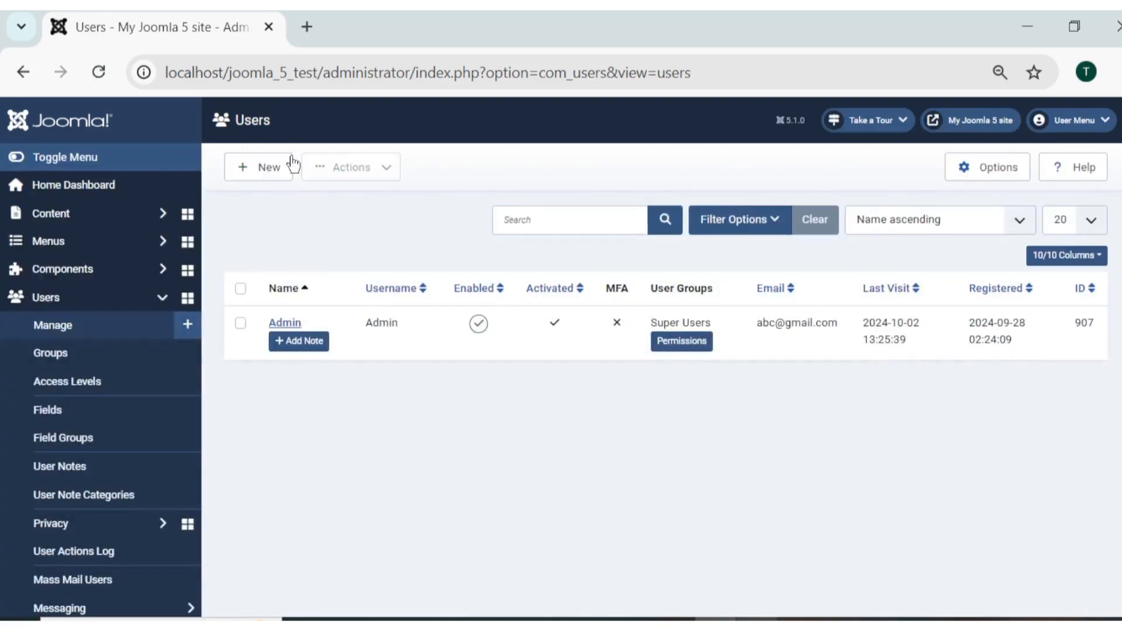
pyautogui.click(78, 413)
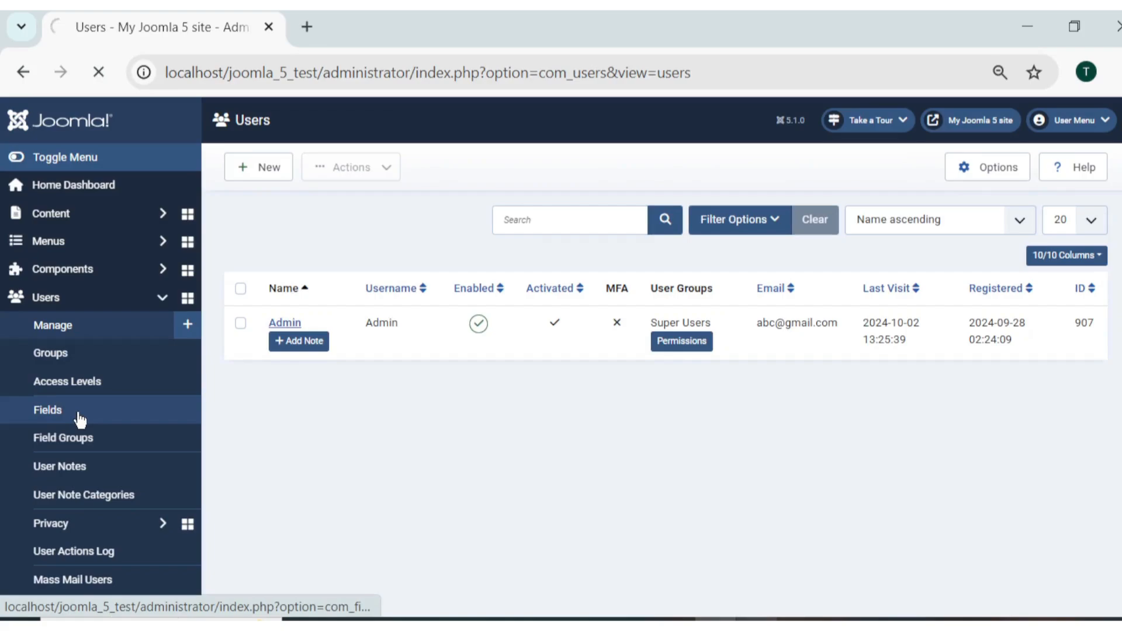
pyautogui.click(268, 175)
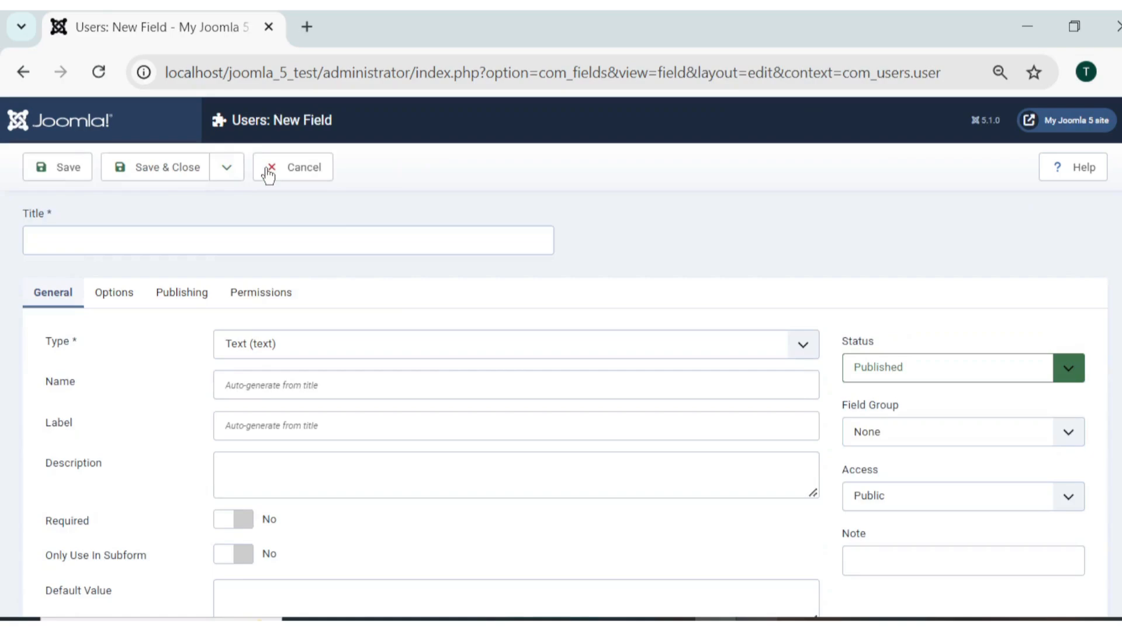
pyautogui.scroll(-1, 433, 363)
pyautogui.click(320, 177)
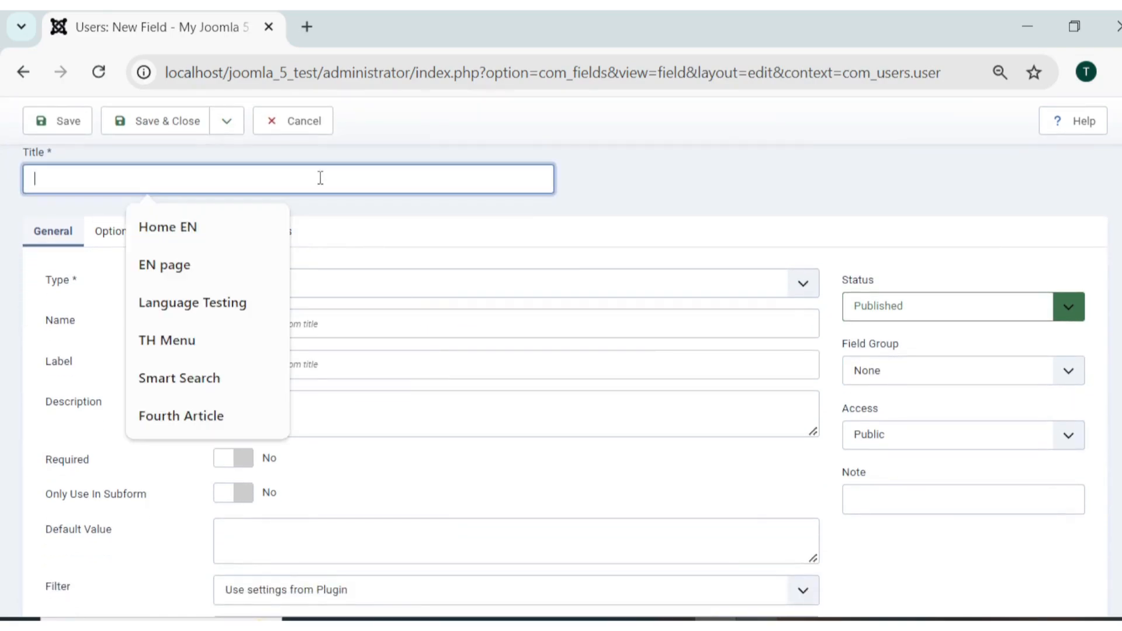
pyautogui.write('Address')
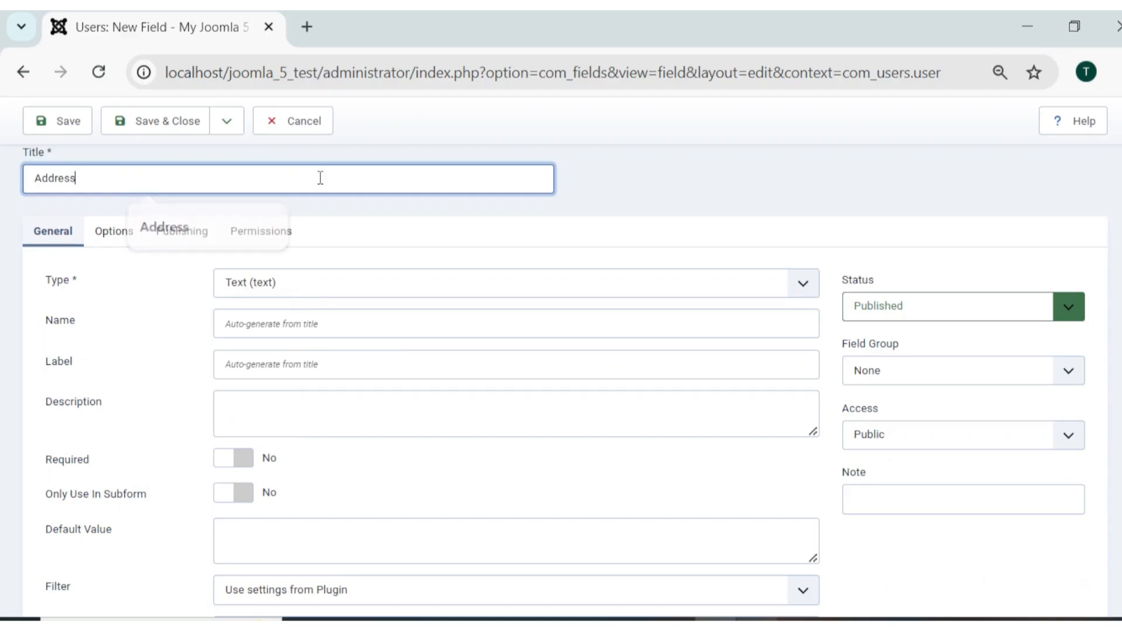
pyautogui.click(689, 194)
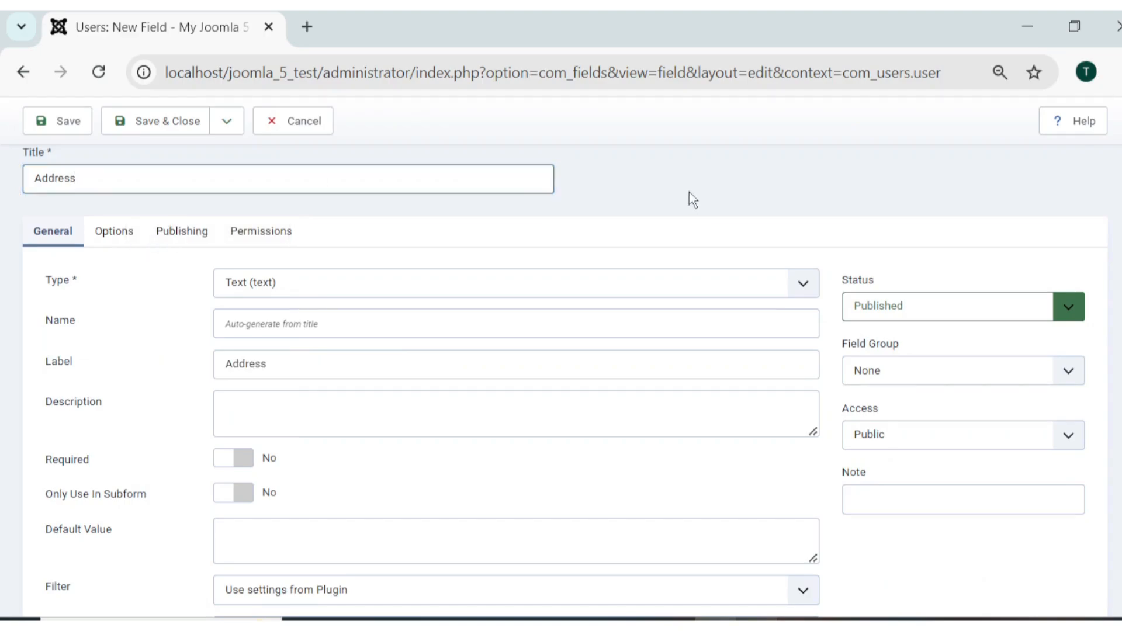
# Set the Address field's type to Text Area (textarea).
pyautogui.scroll(1, 684, 199)
pyautogui.click(317, 326)
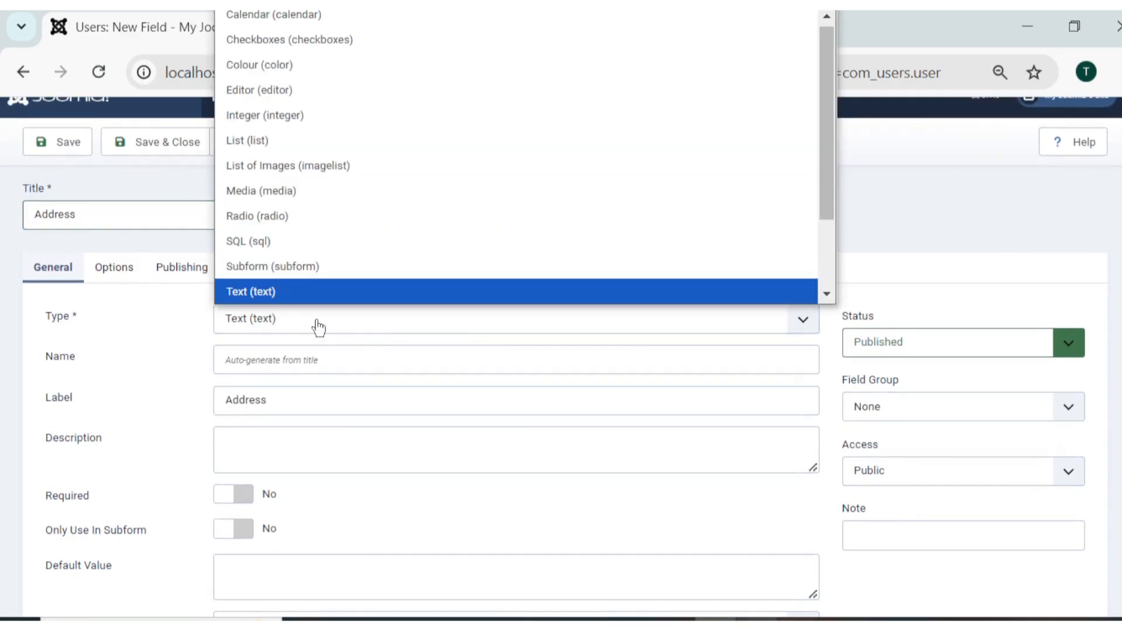
pyautogui.click(318, 327)
pyautogui.scroll(1, 319, 328)
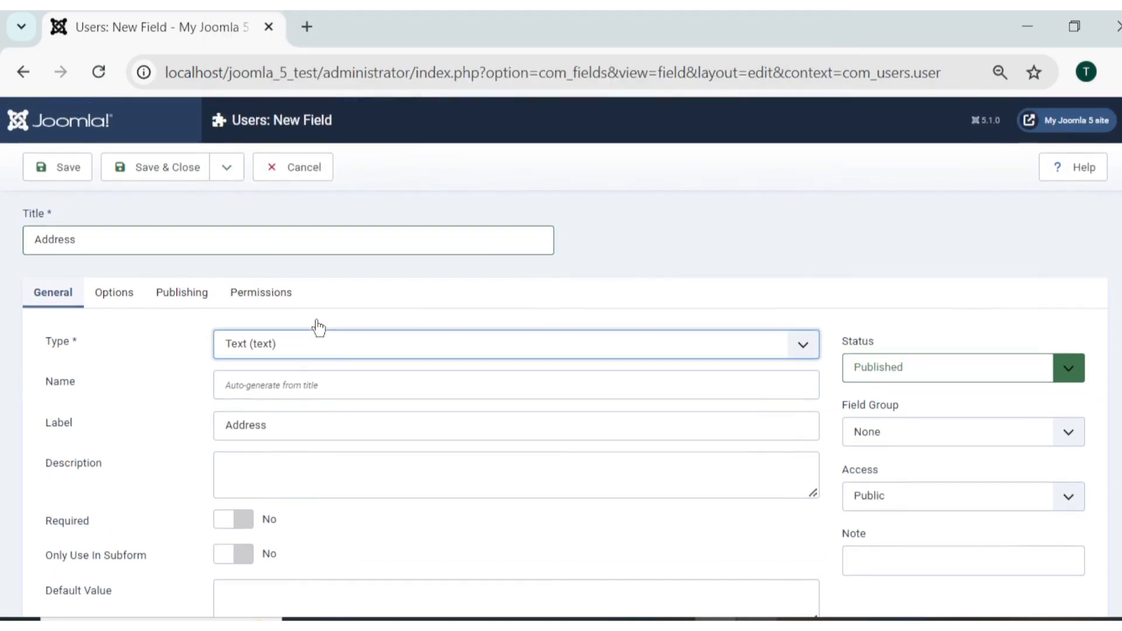
pyautogui.click(309, 351)
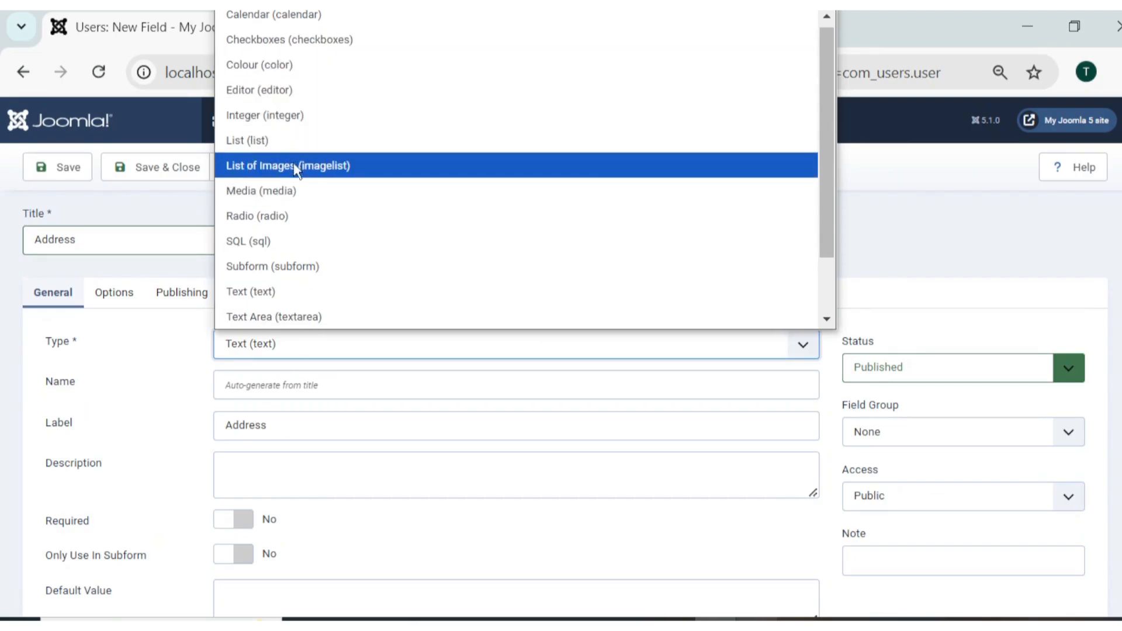
pyautogui.scroll(-1, 299, 275)
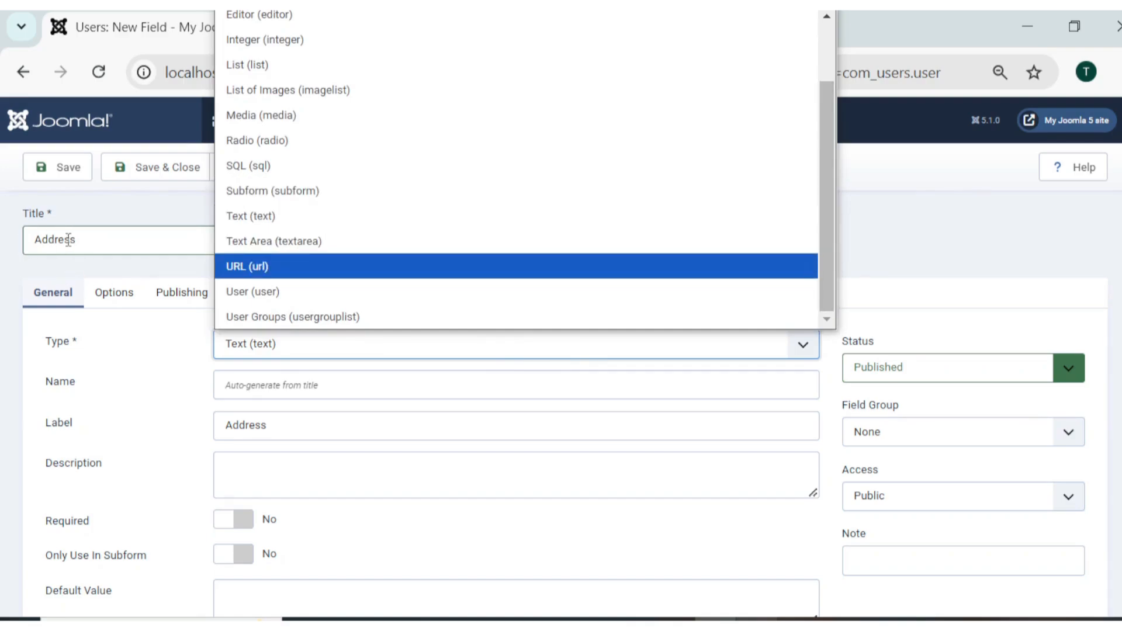
pyautogui.click(315, 245)
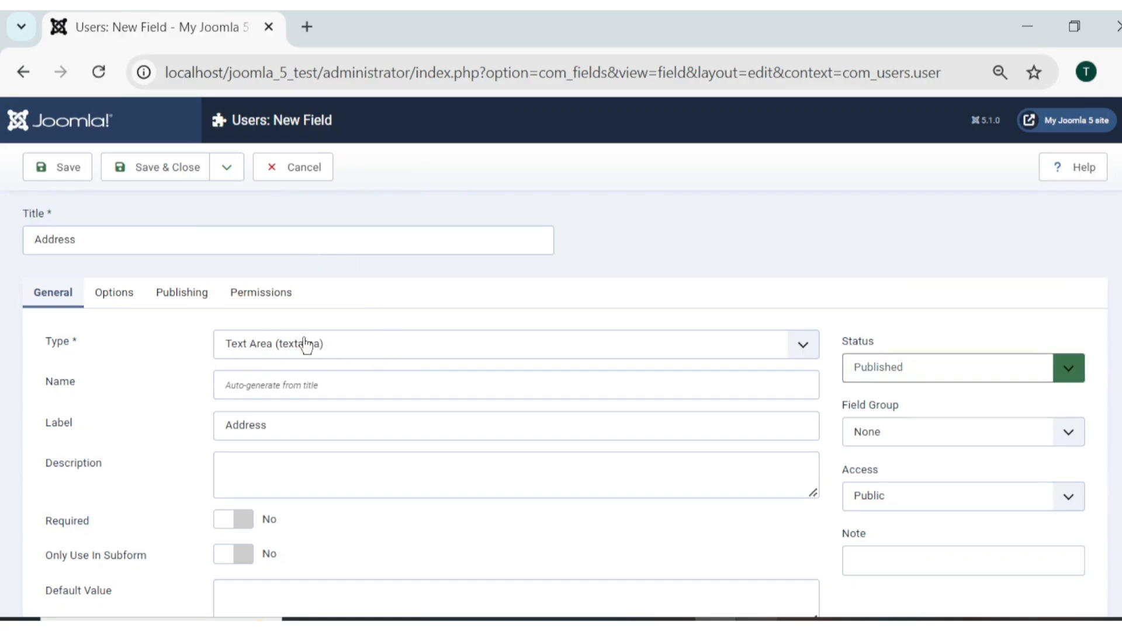
pyautogui.scroll(-3, 305, 345)
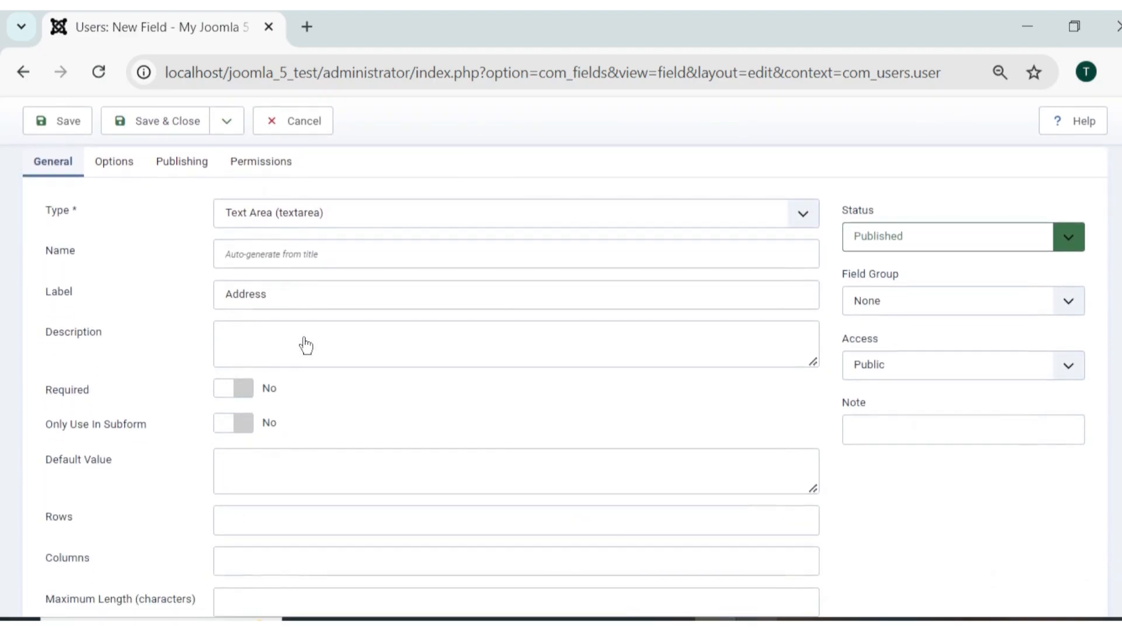
pyautogui.scroll(-2, 345, 484)
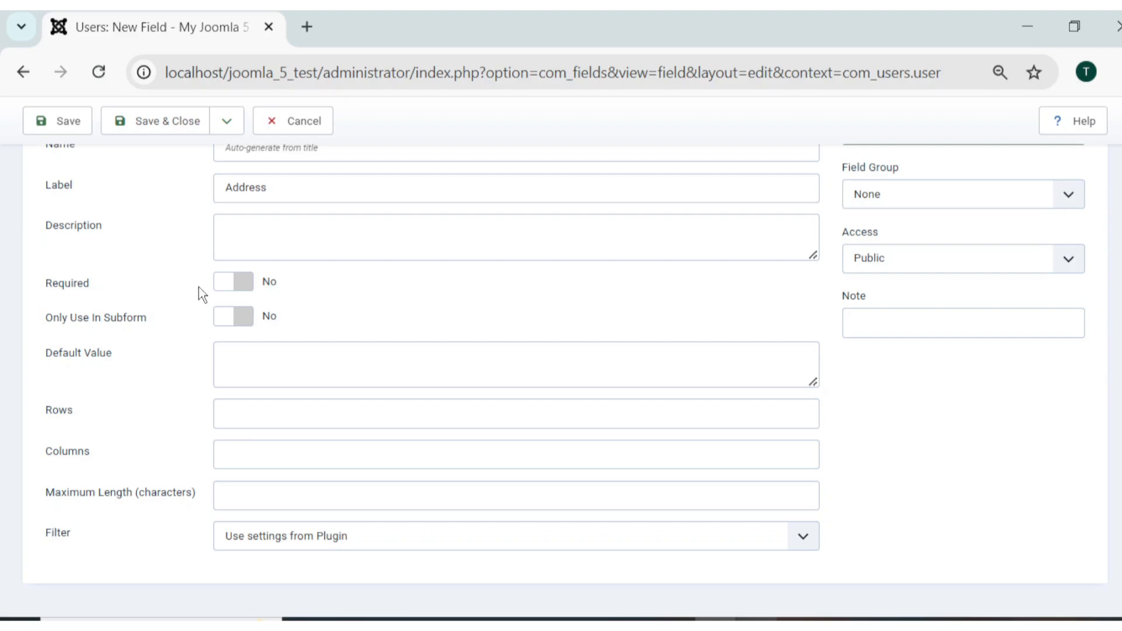
pyautogui.click(251, 291)
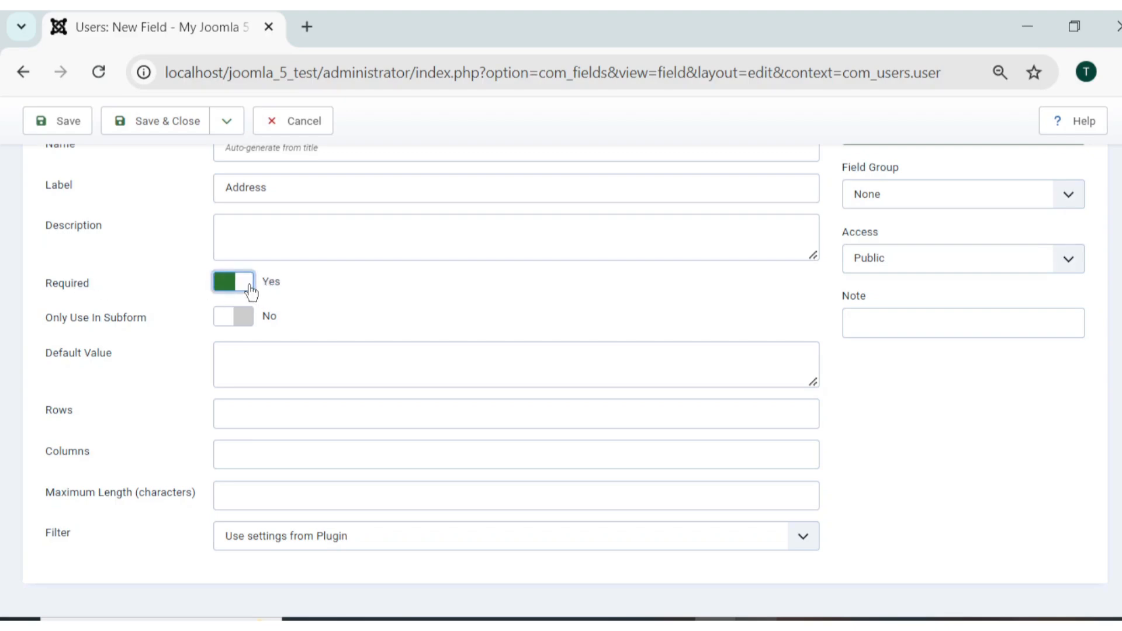
pyautogui.click(249, 287)
pyautogui.click(244, 283)
pyautogui.click(242, 289)
pyautogui.scroll(4, 353, 346)
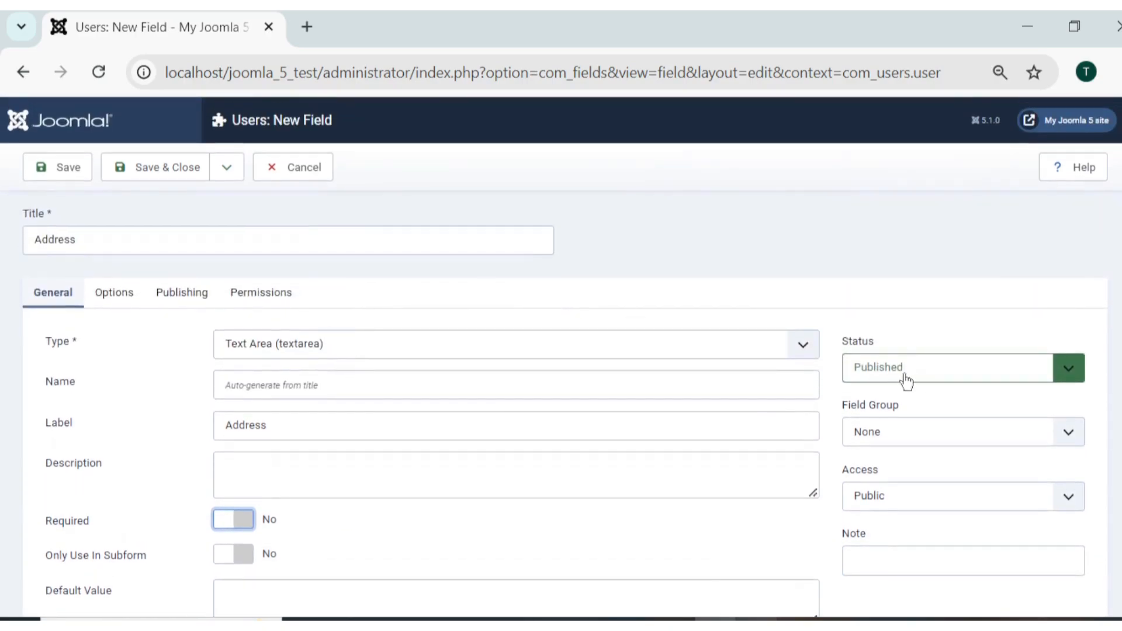
pyautogui.click(884, 438)
pyautogui.click(884, 439)
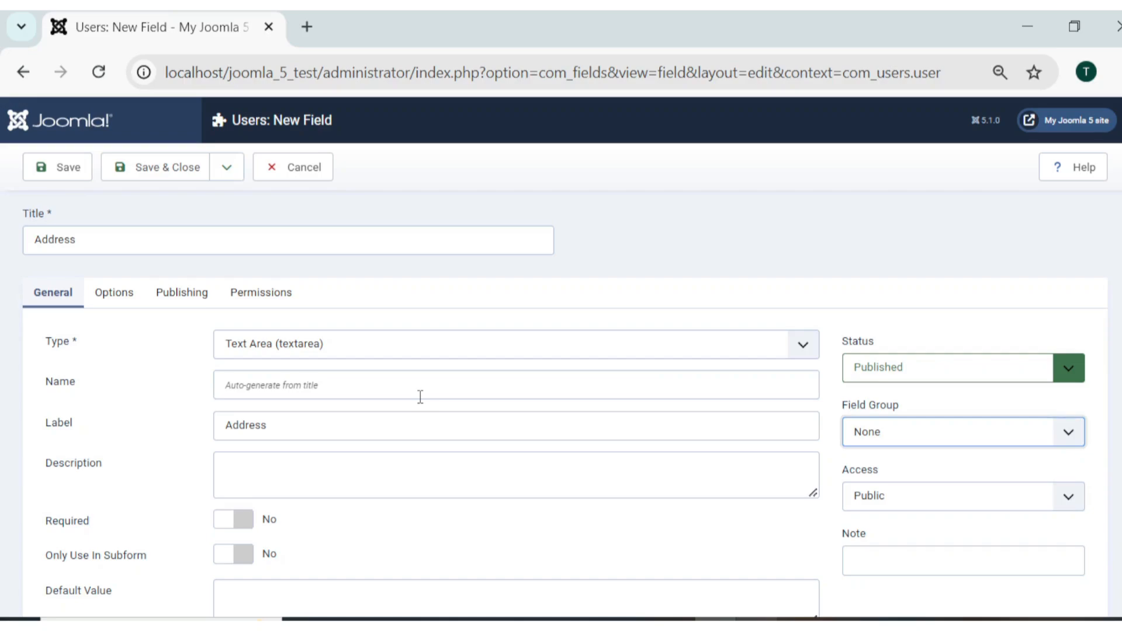
pyautogui.click(871, 445)
pyautogui.click(610, 267)
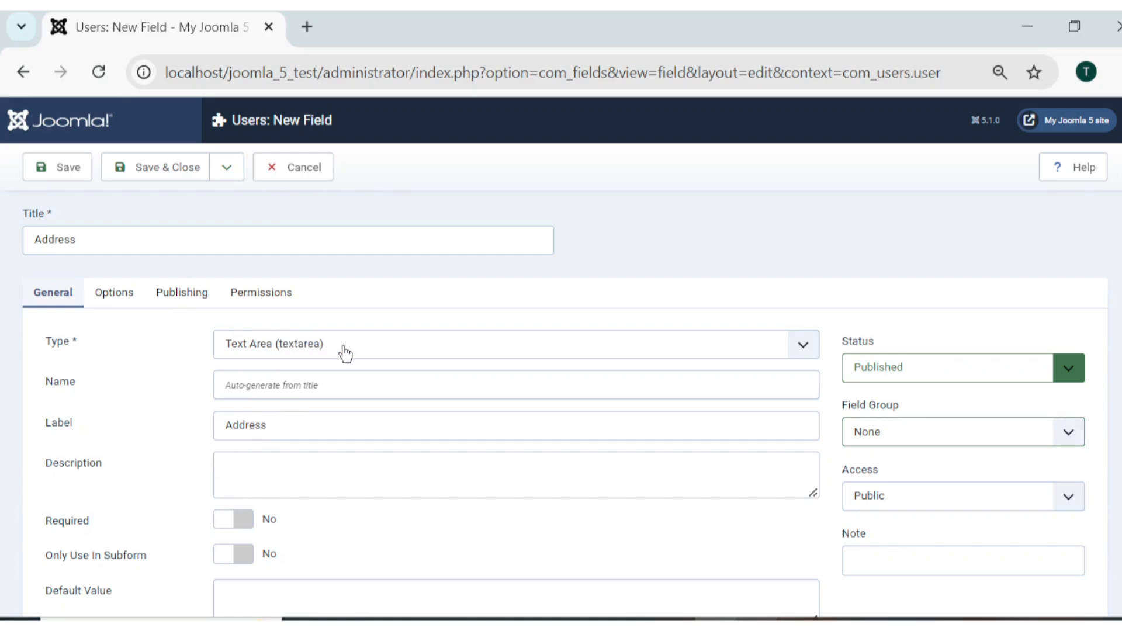
# Save and close the Address field, then start a new user from Users > Manage.
pyautogui.click(150, 182)
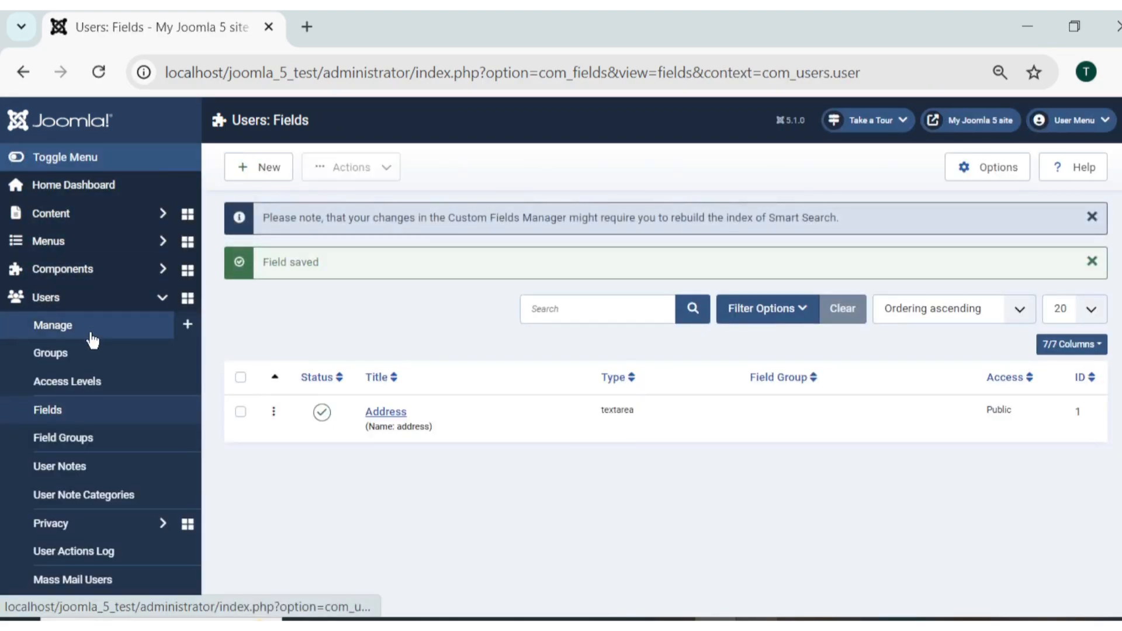
pyautogui.click(92, 339)
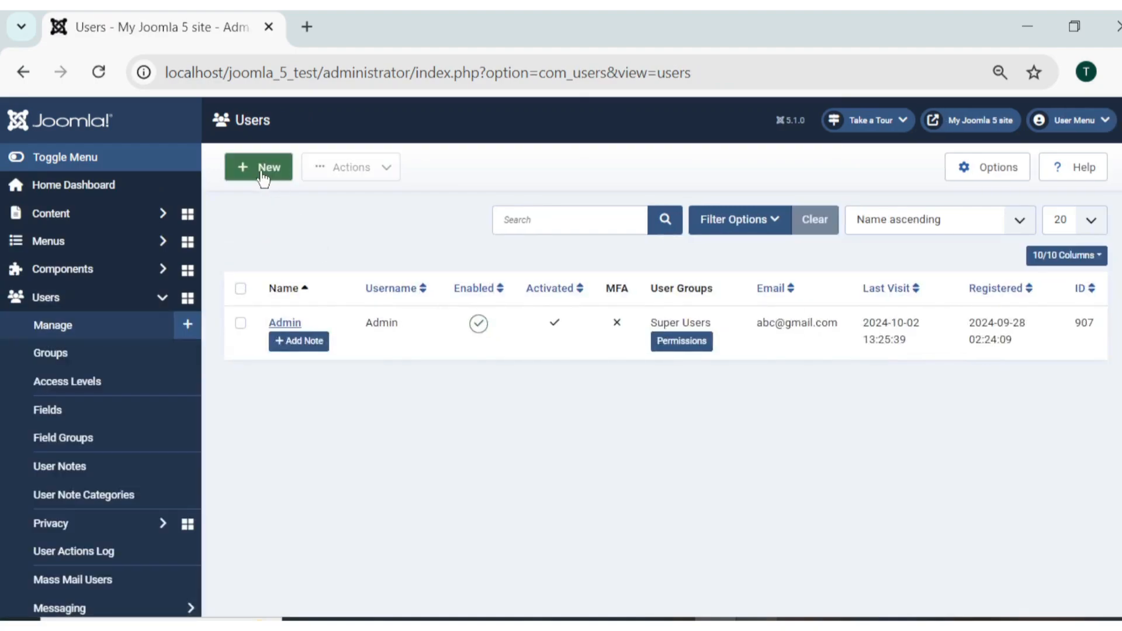
pyautogui.click(264, 176)
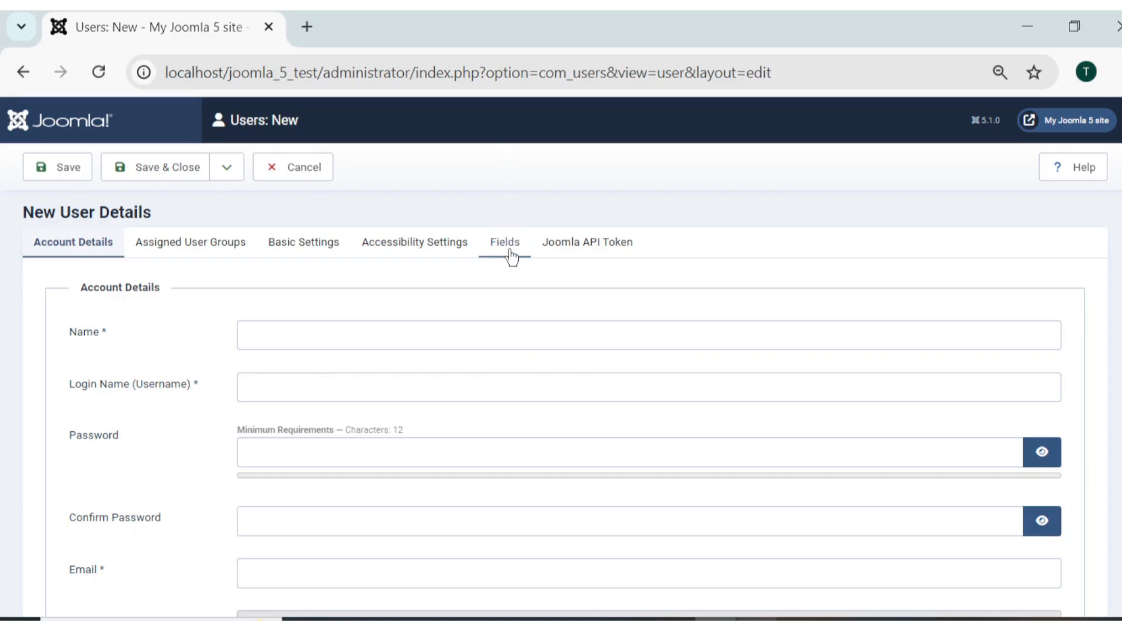
# Show the new user's Fields section and click into the empty Address text area.
pyautogui.click(510, 255)
pyautogui.moveTo(70, 330); pyautogui.dragTo(124, 338)
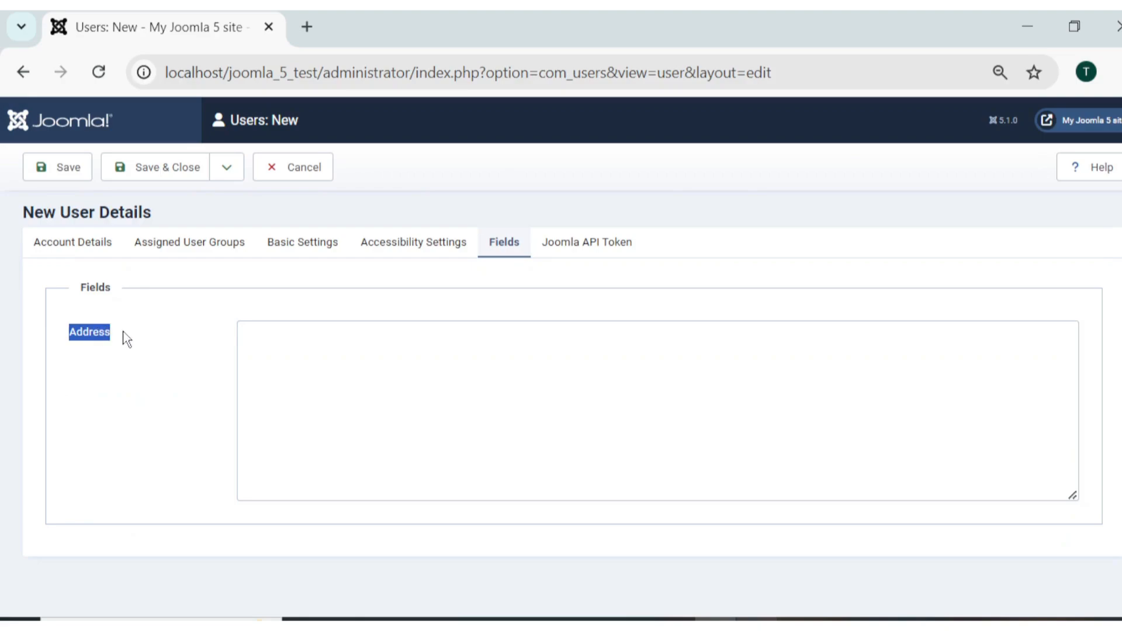
pyautogui.click(447, 459)
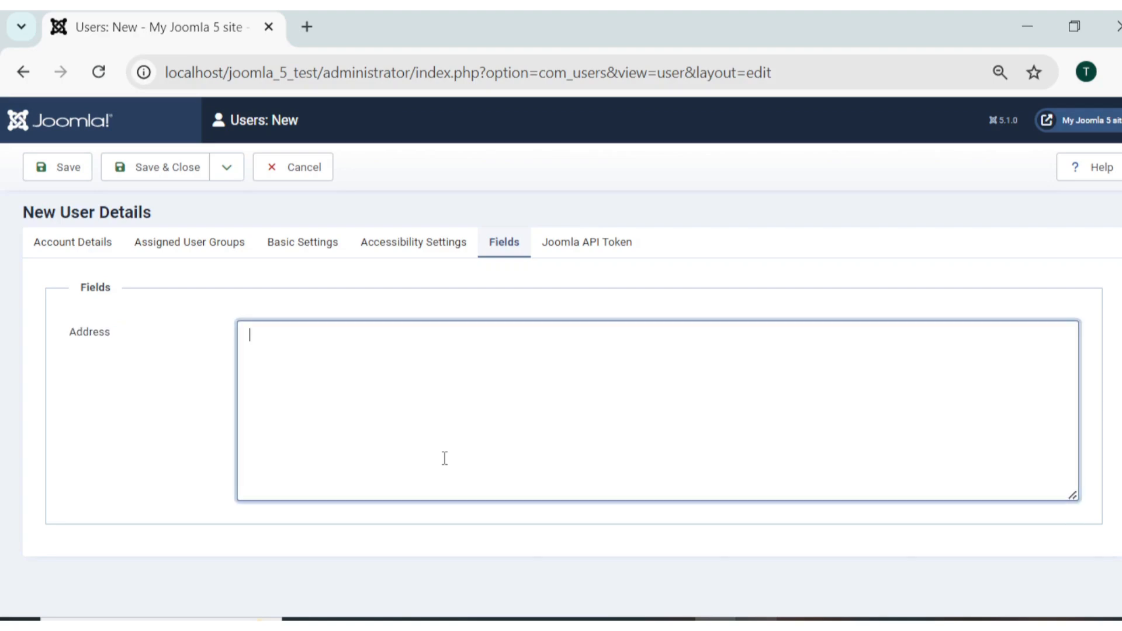
pyautogui.click(196, 433)
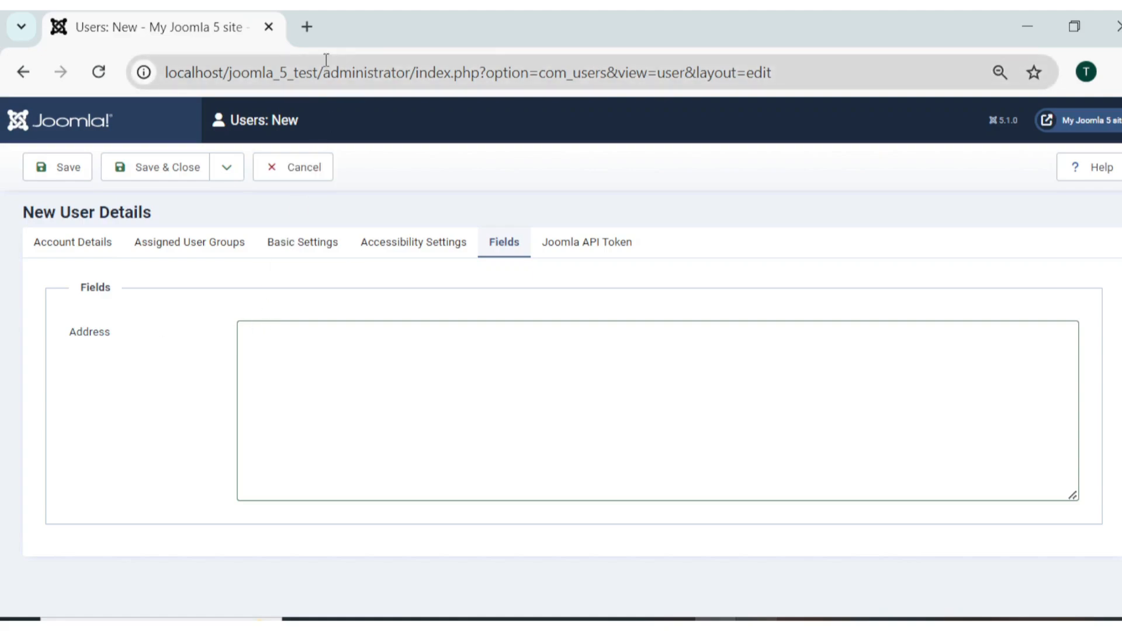
# Load the copied Users: New page URL in a second browser tab.
pyautogui.click(339, 73)
pyautogui.hotkey('ctrl', 'c')
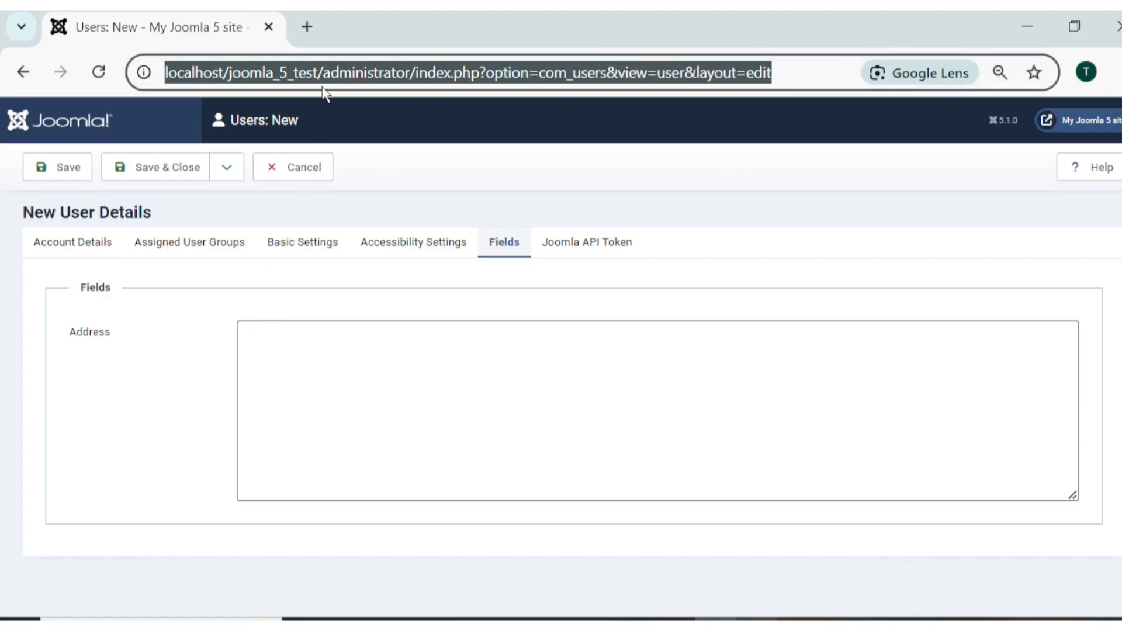
pyautogui.click(307, 27)
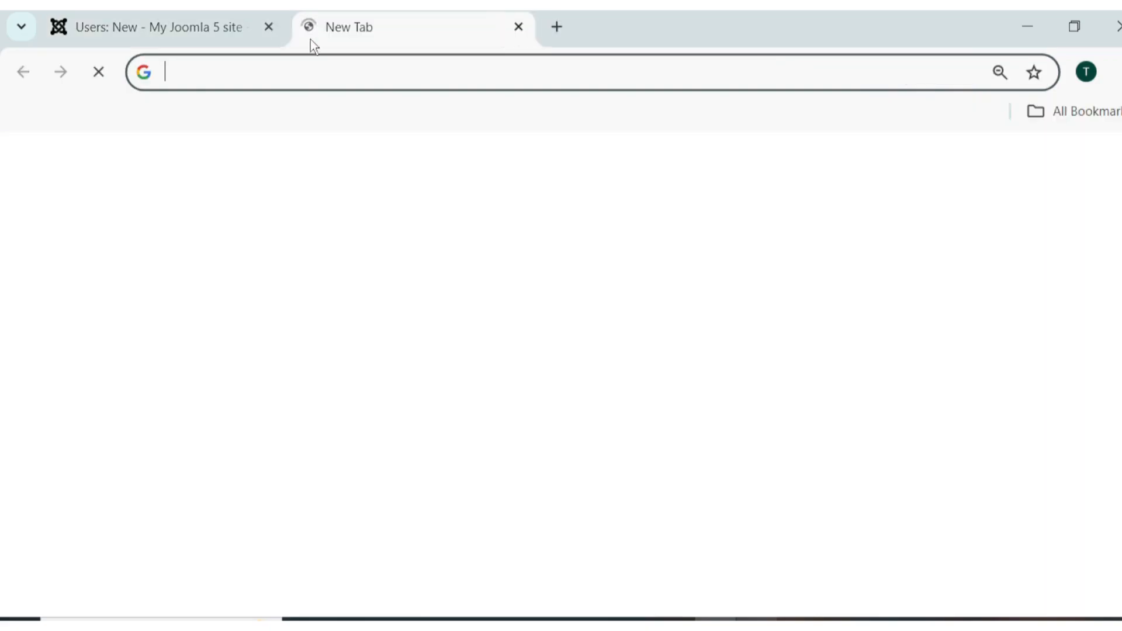
pyautogui.hotkey('ctrl', 'v')
pyautogui.press('Return')
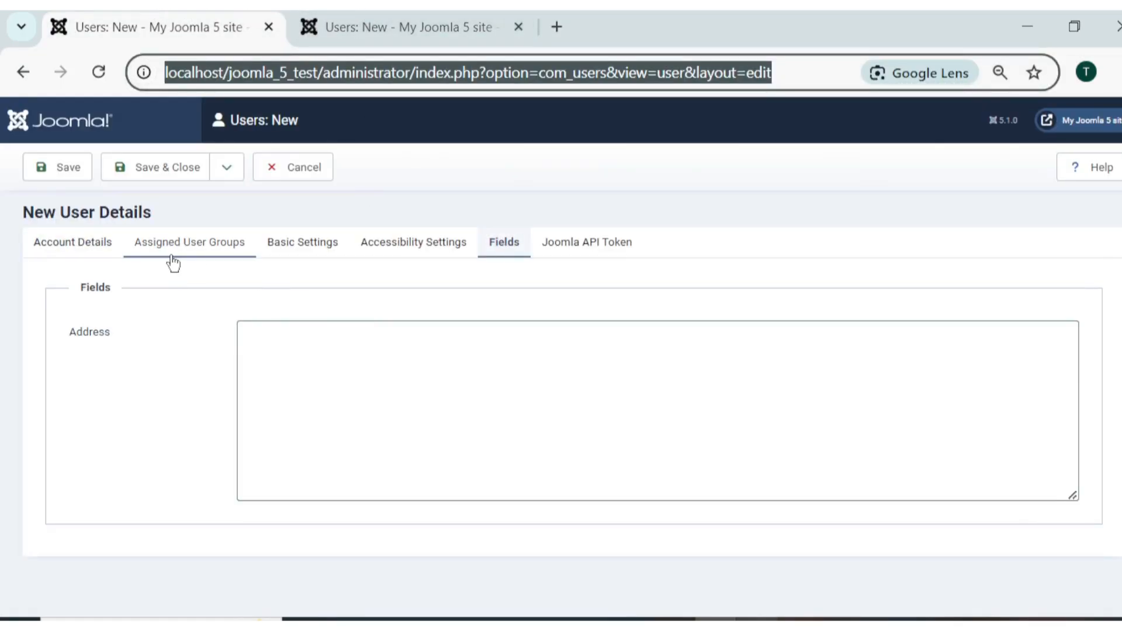
# Review the Account Details section of the second tab's new-user form.
pyautogui.click(73, 244)
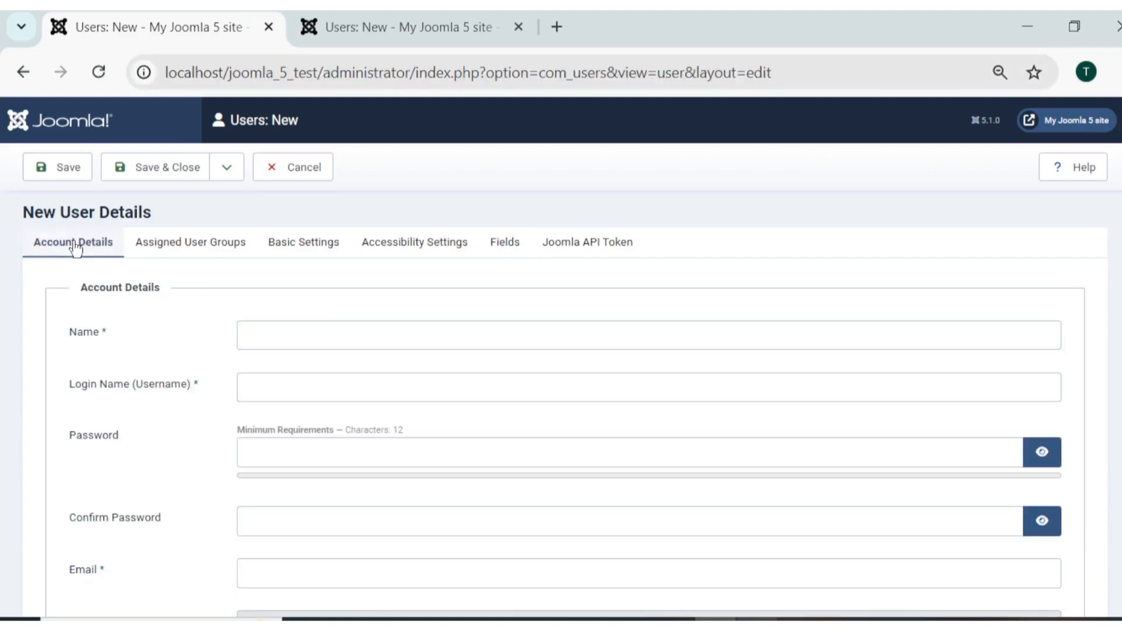
pyautogui.scroll(-3, 113, 401)
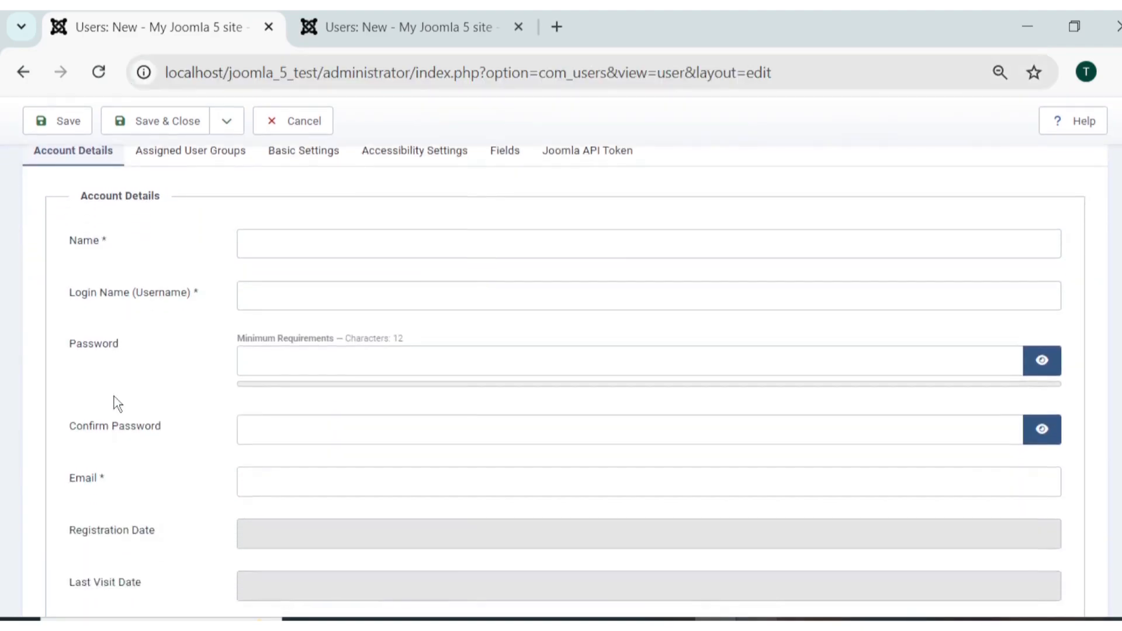
pyautogui.scroll(4, 117, 403)
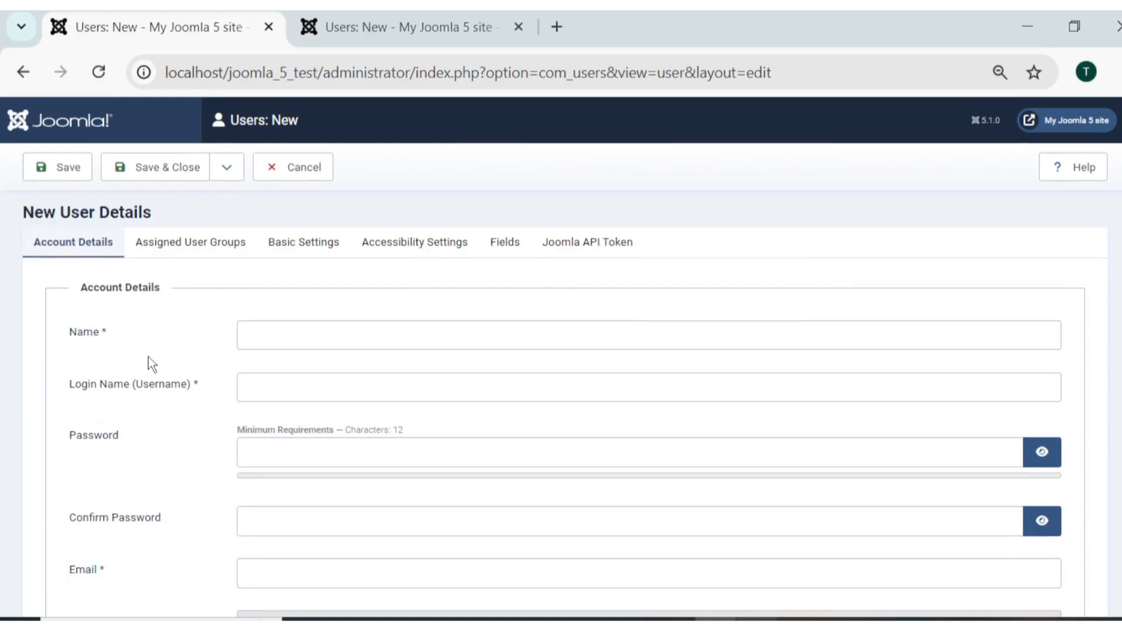
pyautogui.scroll(-3, 178, 483)
pyautogui.scroll(-2, 110, 503)
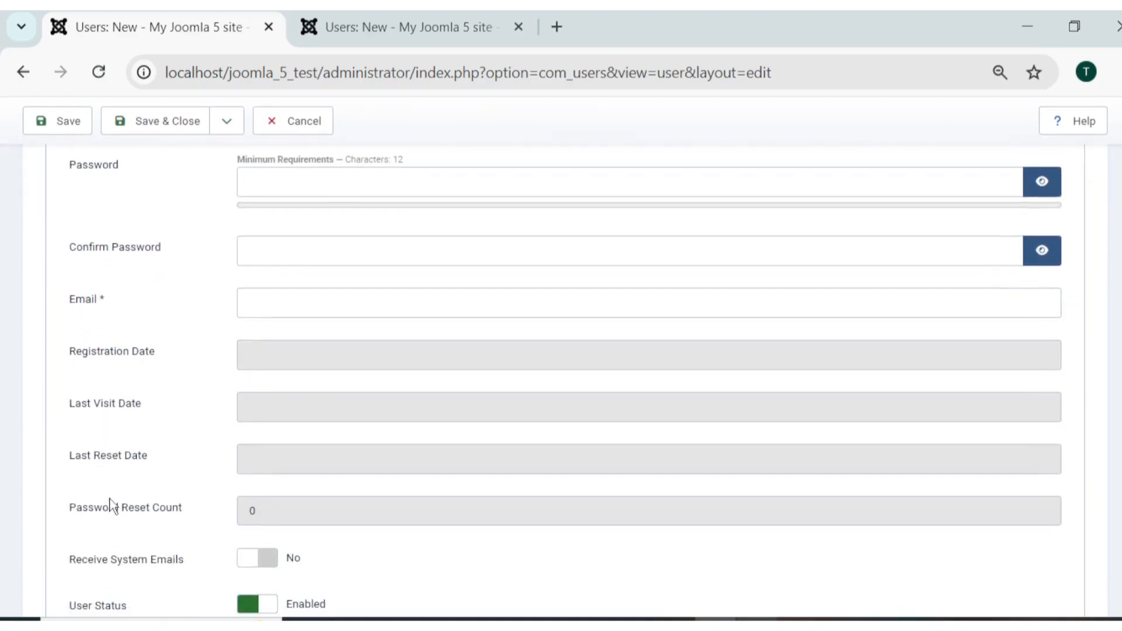
pyautogui.scroll(-3, 108, 504)
pyautogui.scroll(5, 109, 503)
pyautogui.scroll(2, 113, 506)
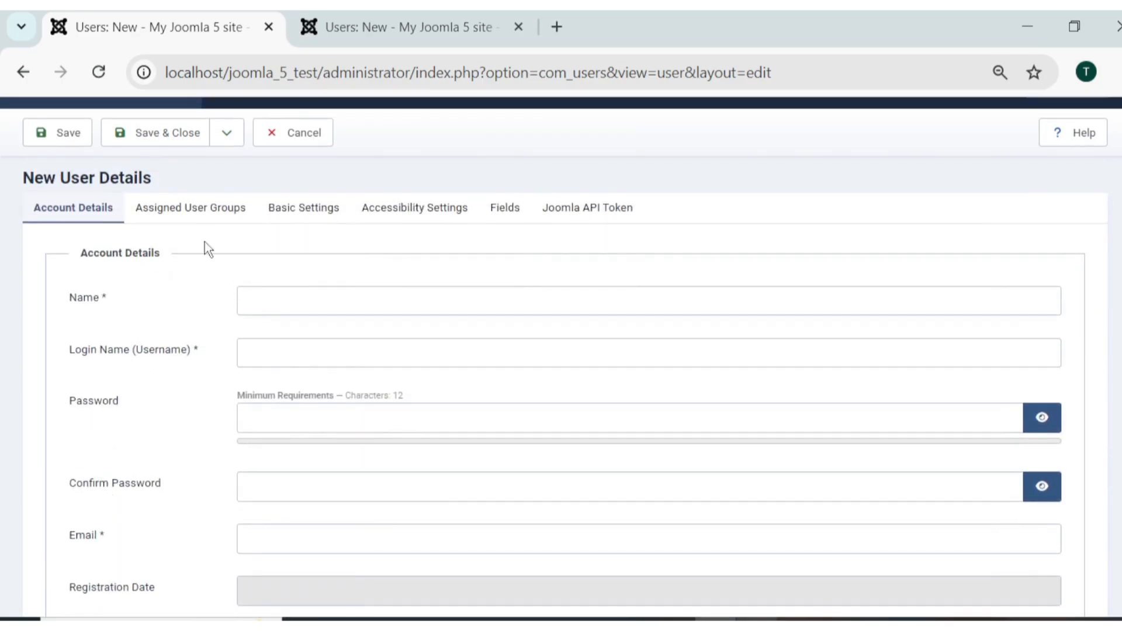
pyautogui.click(402, 17)
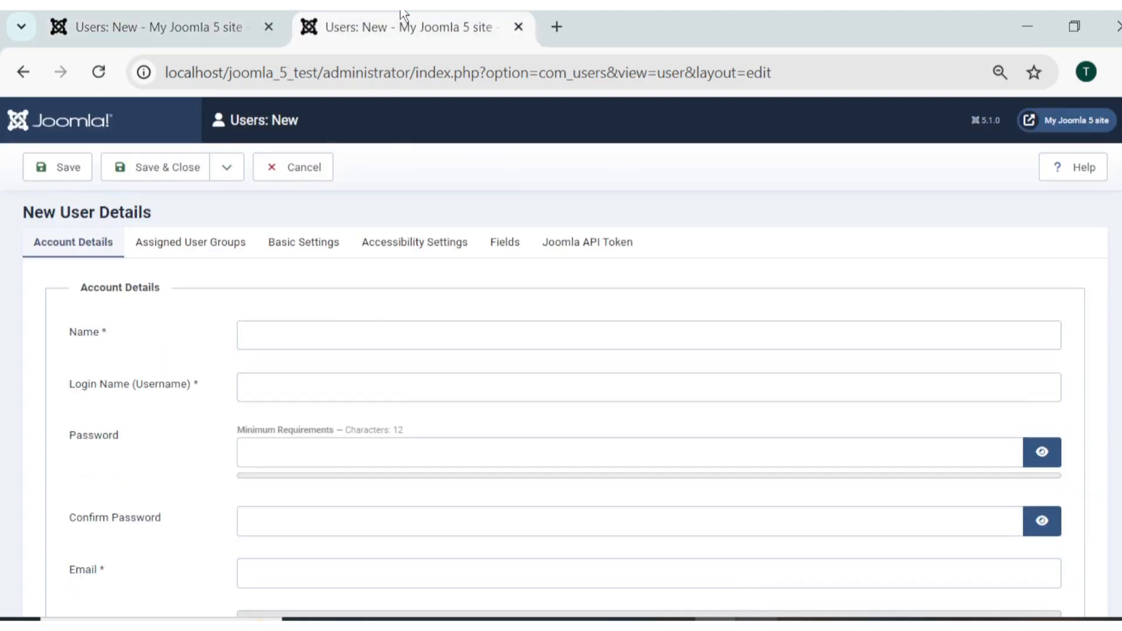
# Set the Address field's Required to Yes and save, then reload the first tab's new-user form.
pyautogui.click(313, 172)
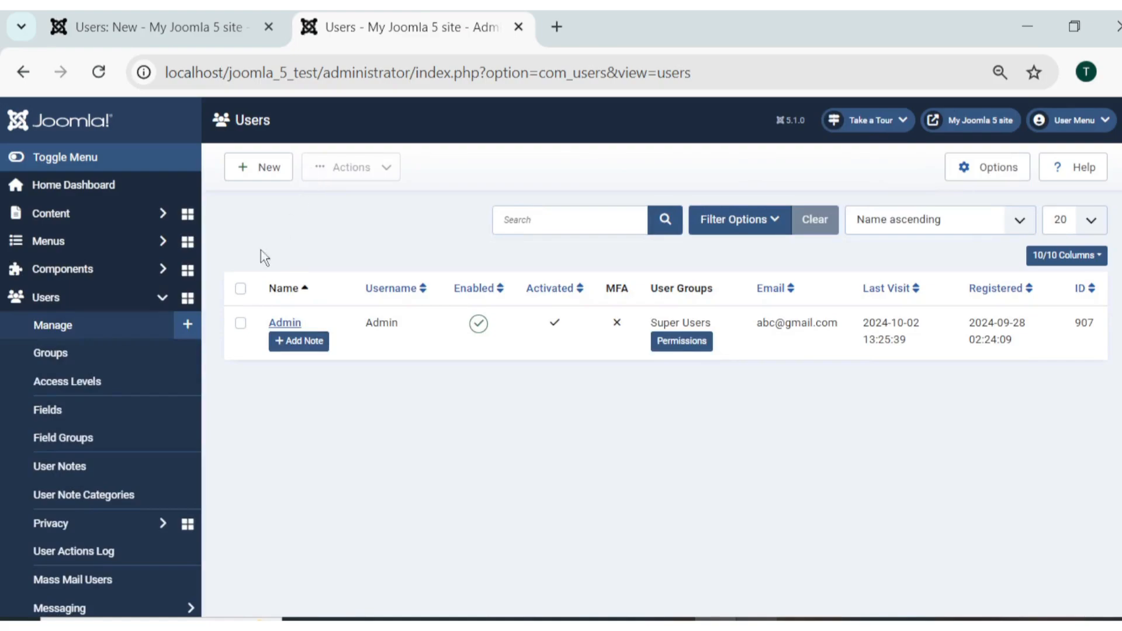
pyautogui.click(56, 418)
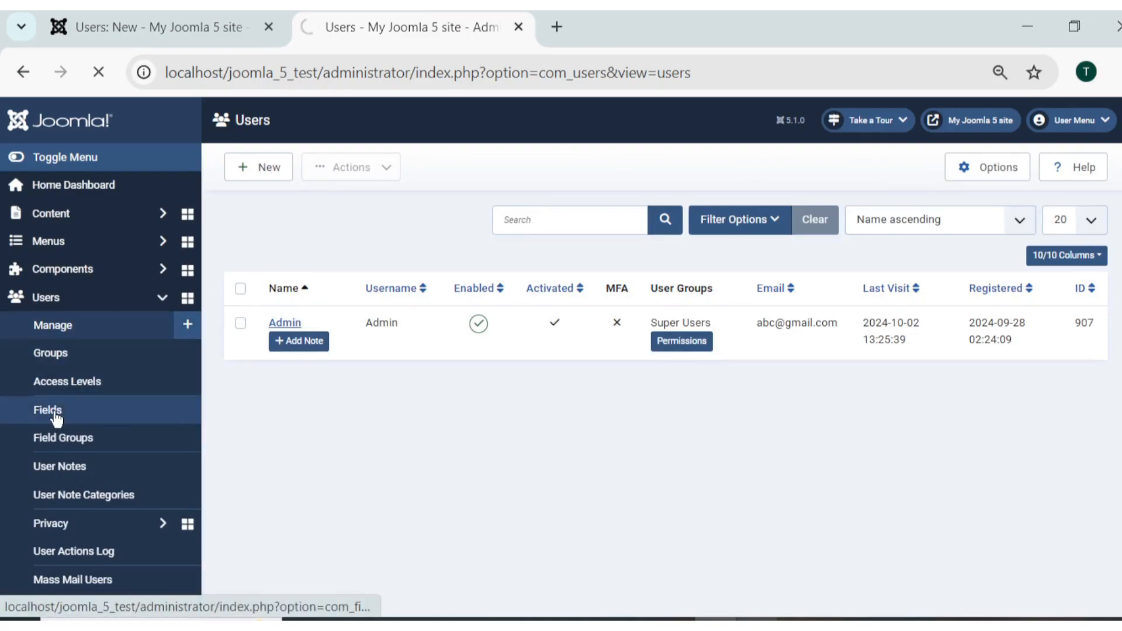
pyautogui.click(391, 325)
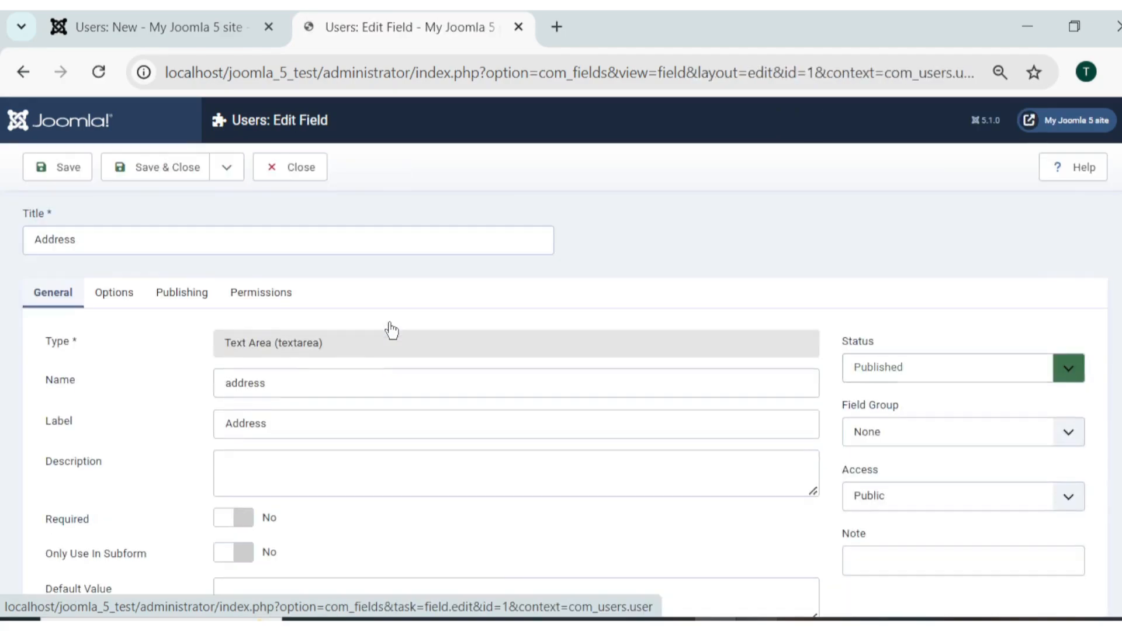
pyautogui.scroll(-3, 388, 328)
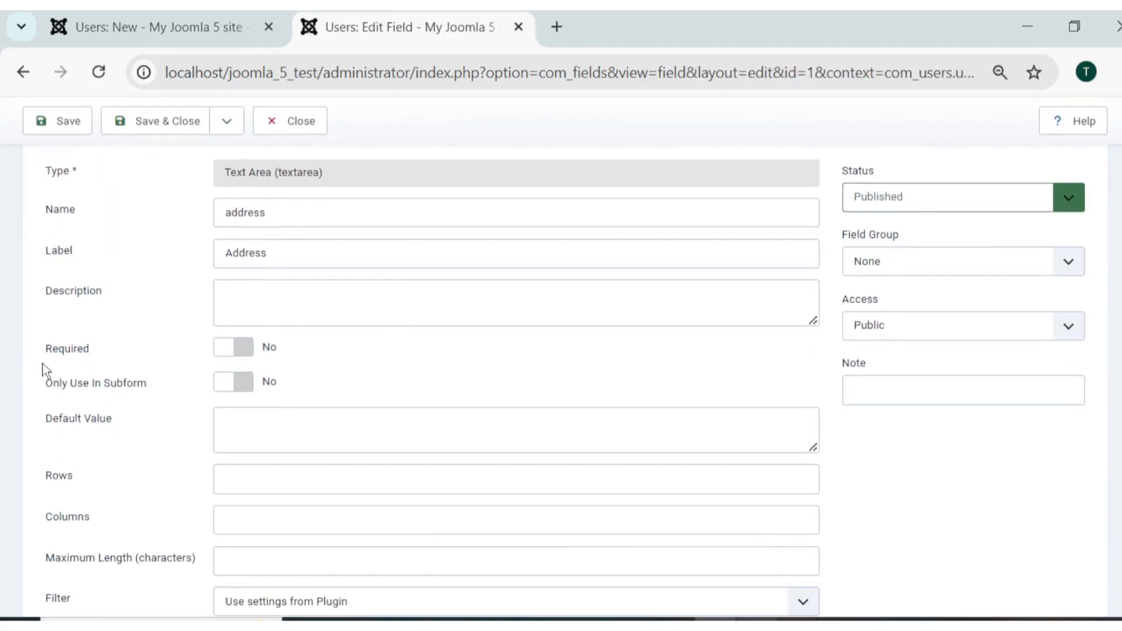
pyautogui.click(244, 352)
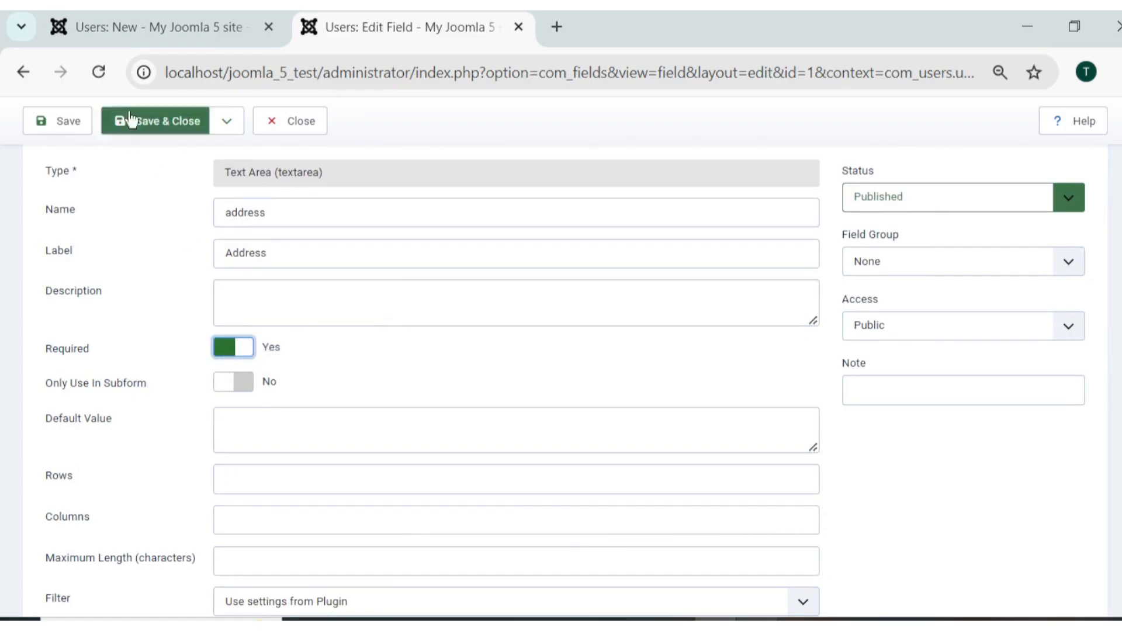
pyautogui.click(68, 123)
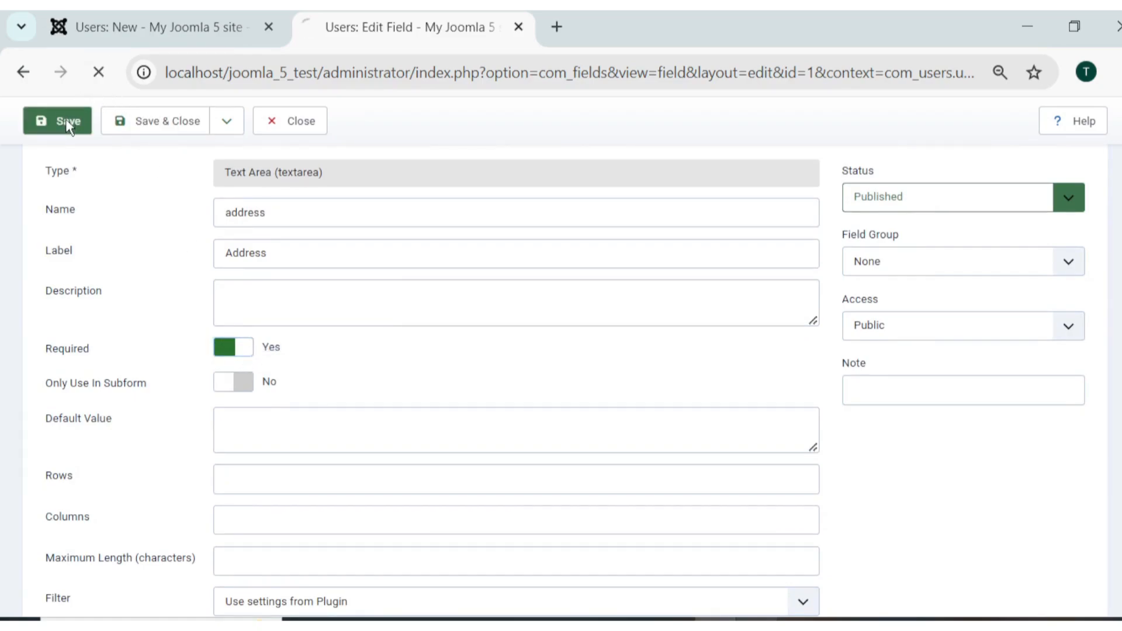
pyautogui.click(154, 14)
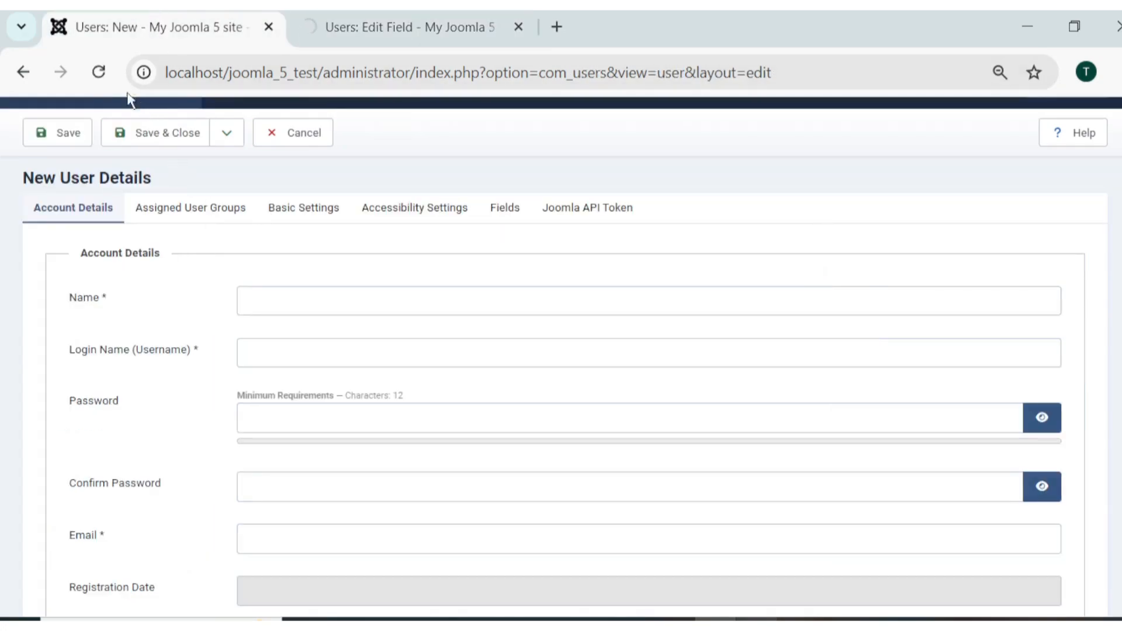
pyautogui.click(105, 84)
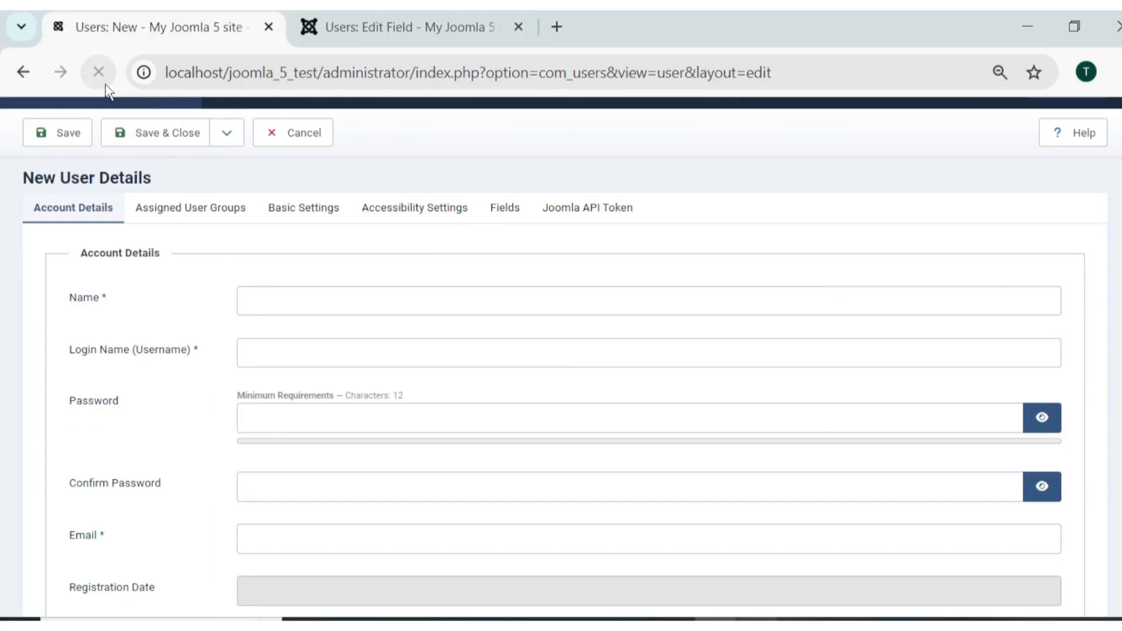
pyautogui.click(507, 211)
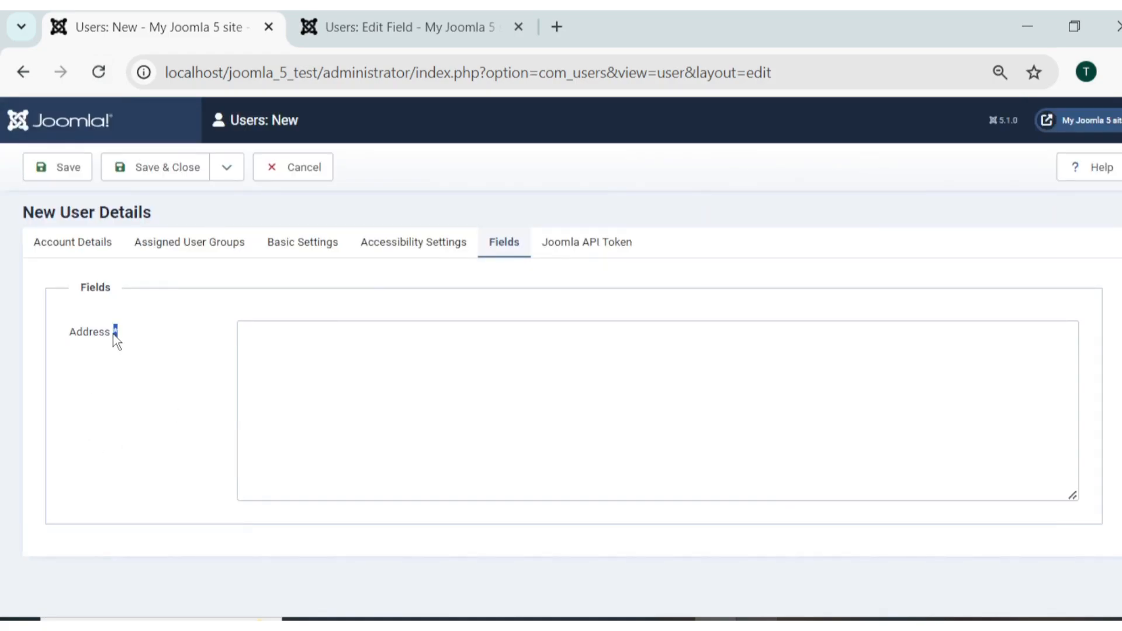
pyautogui.moveTo(114, 336); pyautogui.dragTo(62, 338)
pyautogui.click(116, 339)
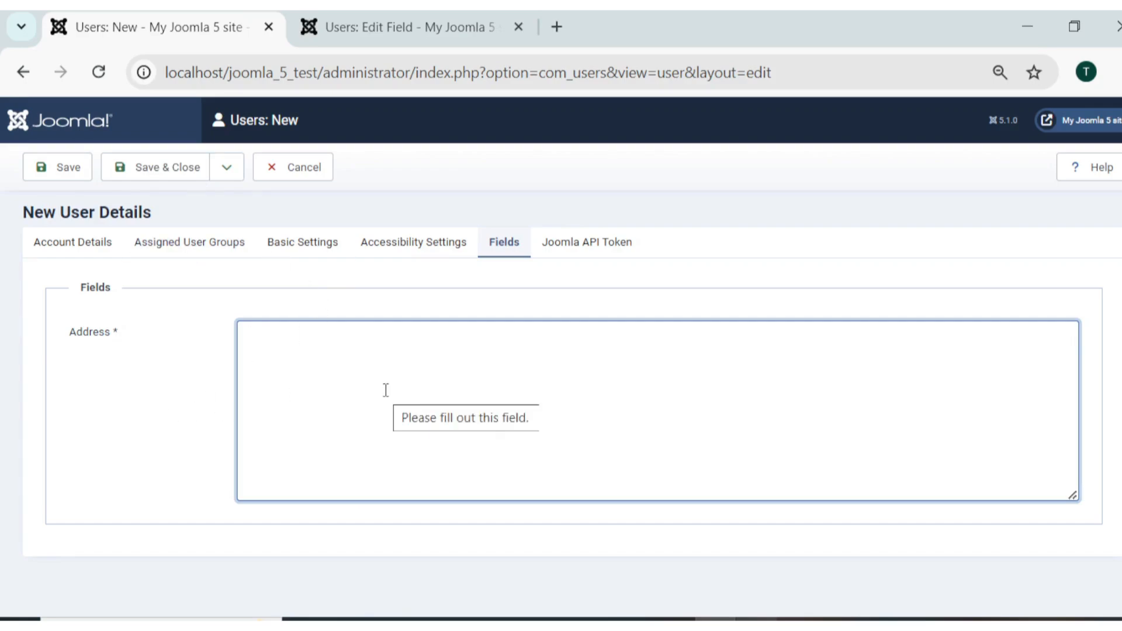
pyautogui.click(86, 248)
pyautogui.scroll(-1, 275, 325)
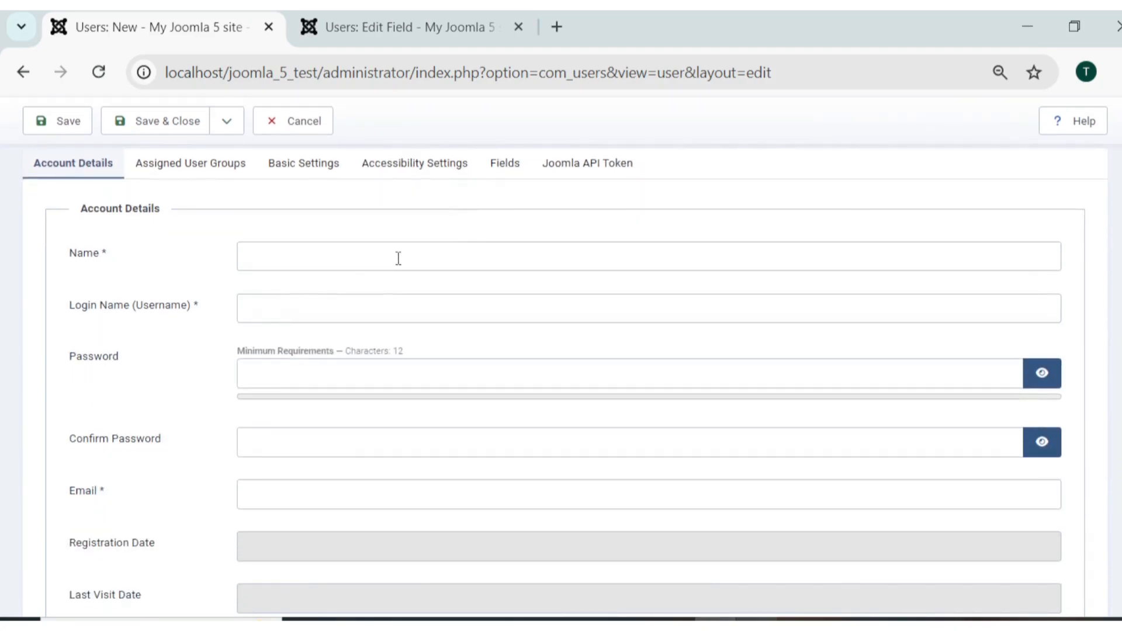
# Enter 'User 1' as Name and Login Name and type the account password.
pyautogui.click(410, 268)
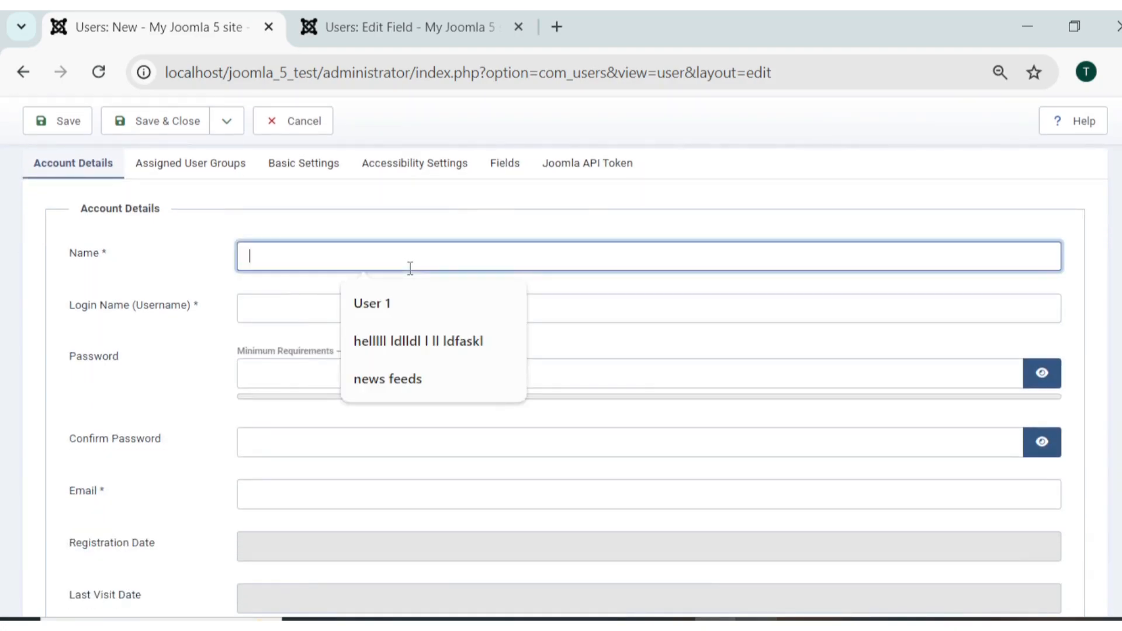
pyautogui.write('User 1')
pyautogui.click(308, 307)
pyautogui.write('User 1')
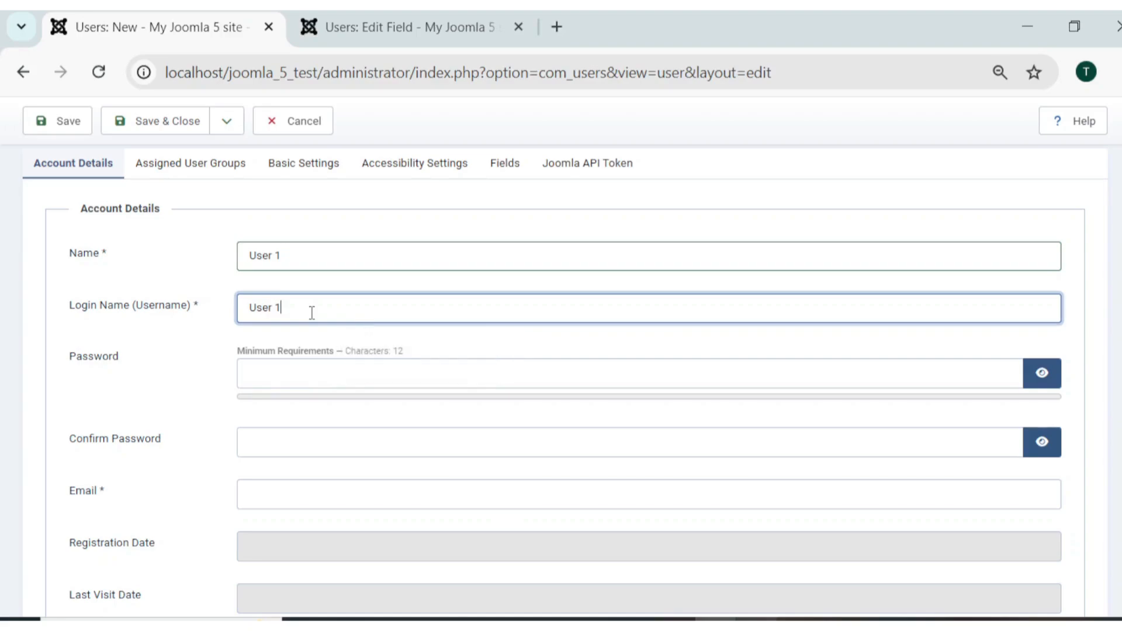
pyautogui.click(379, 378)
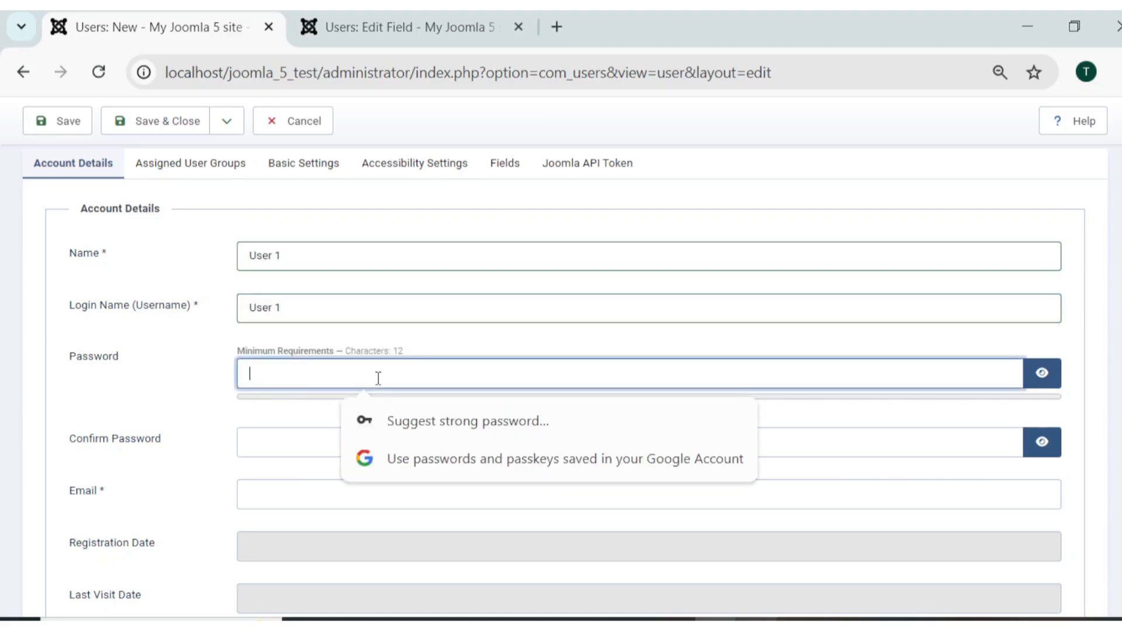
pyautogui.write('••••••••••')
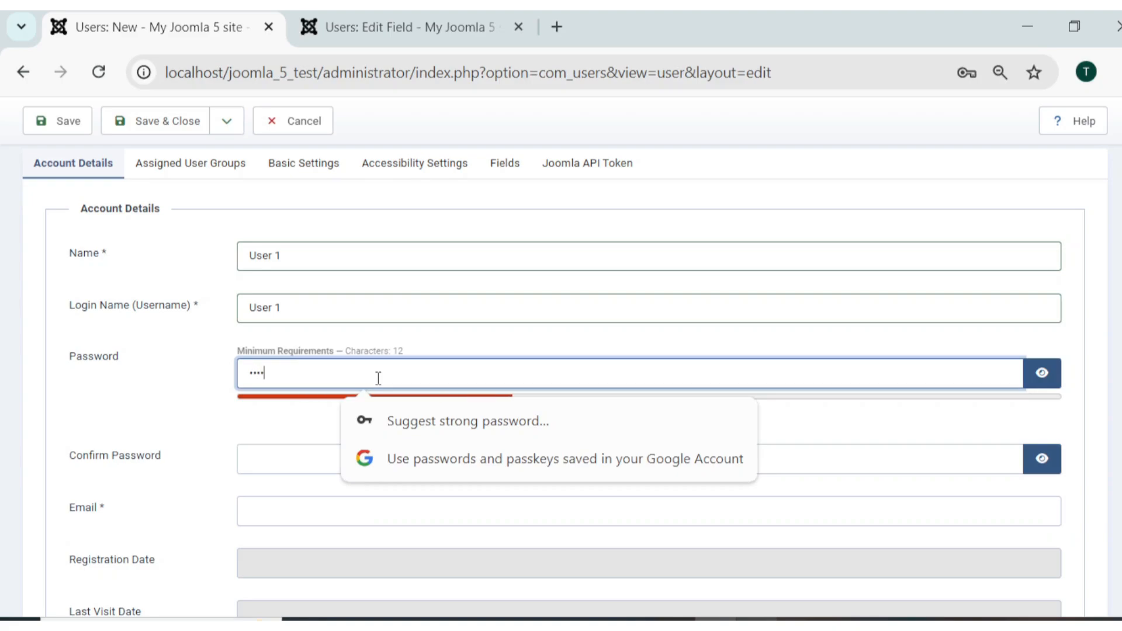
pyautogui.write('••••')
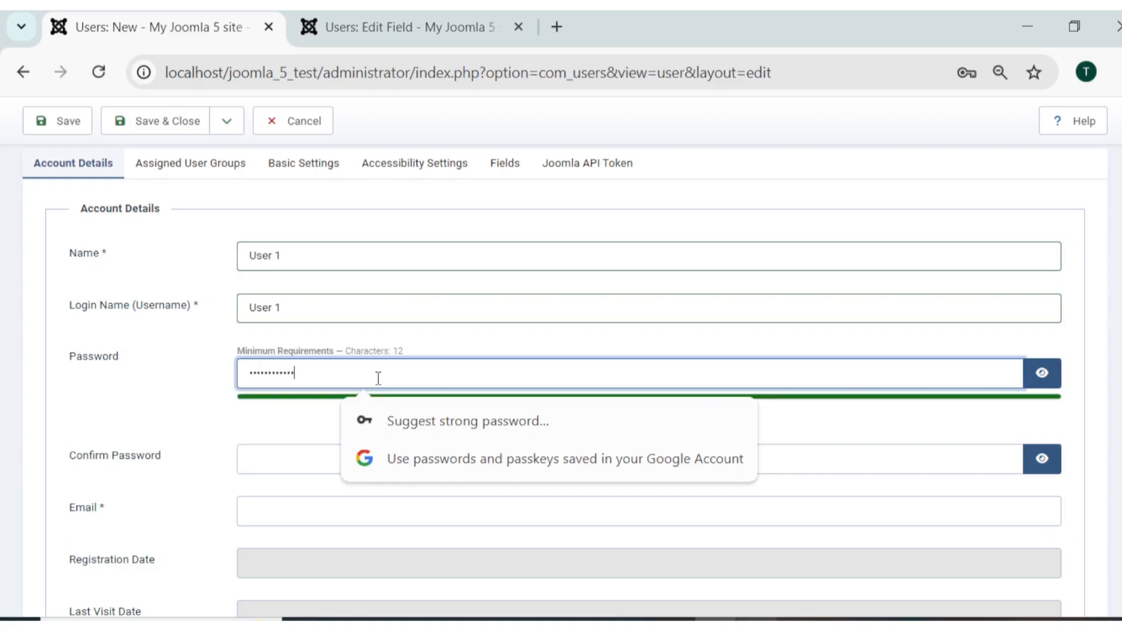
pyautogui.press('Tab')
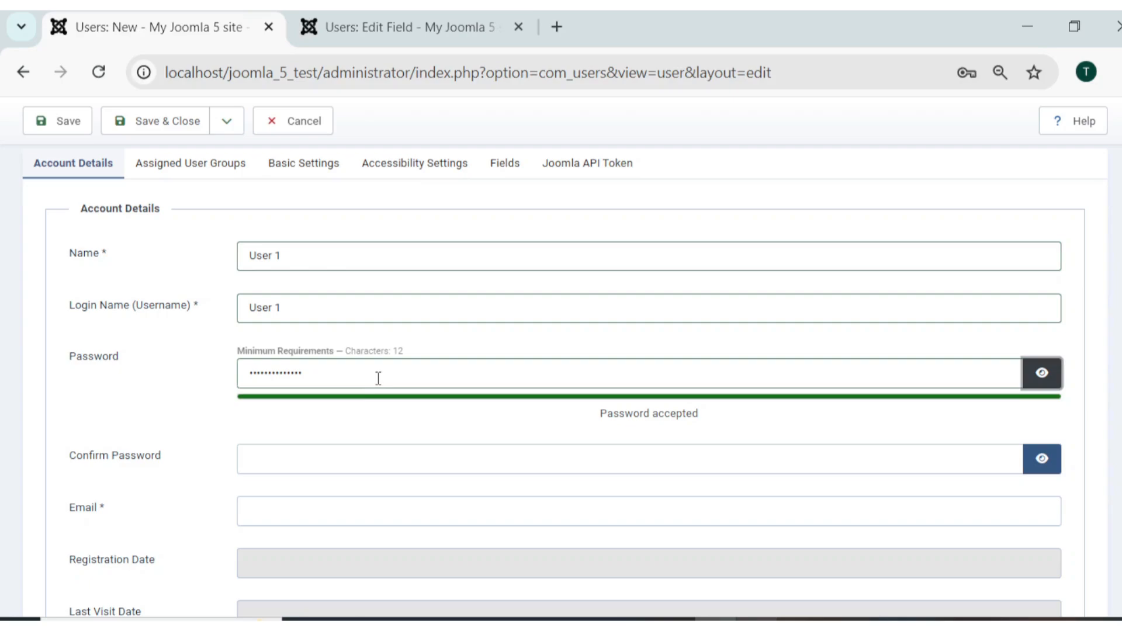
# Fill in the new user's e-mail address.
pyautogui.scroll(-2, 336, 458)
pyautogui.click(285, 383)
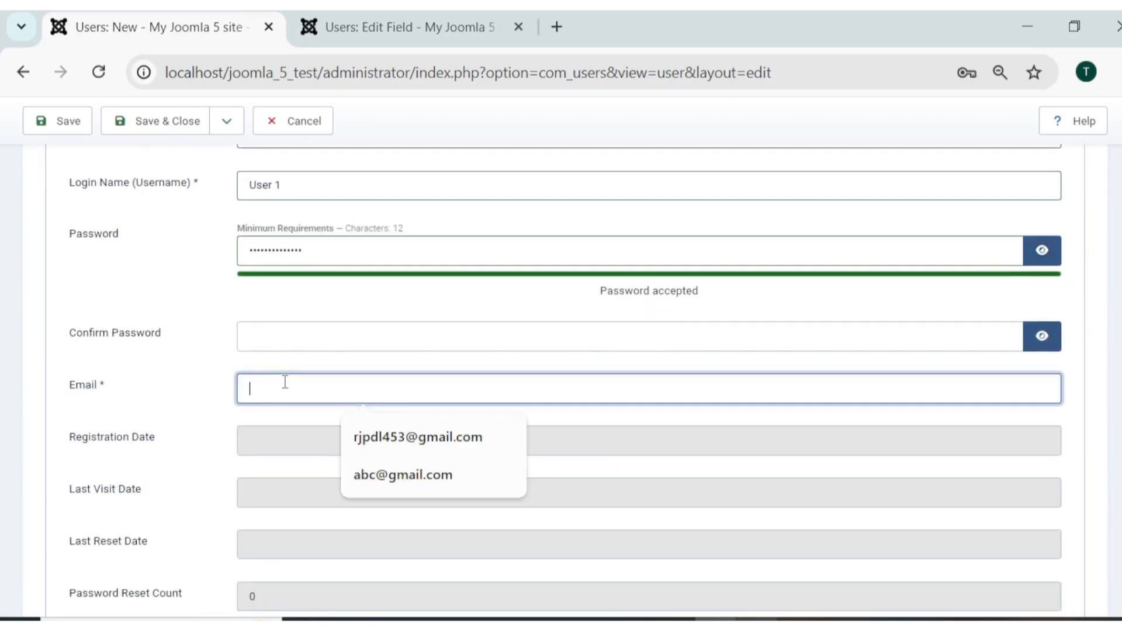
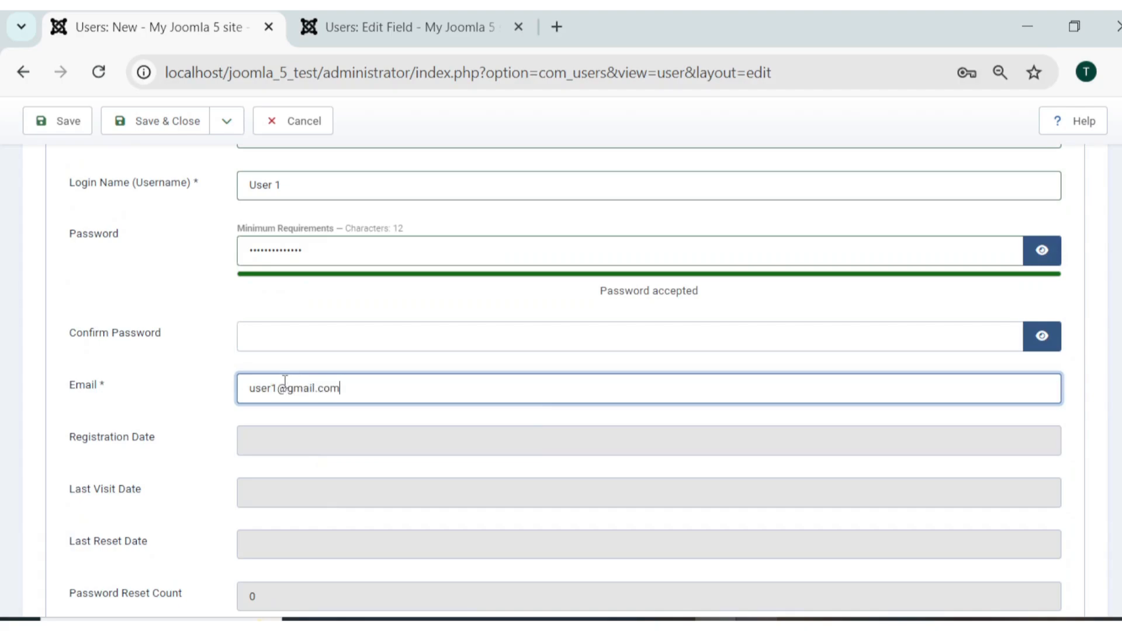
pyautogui.scroll(-3, 370, 389)
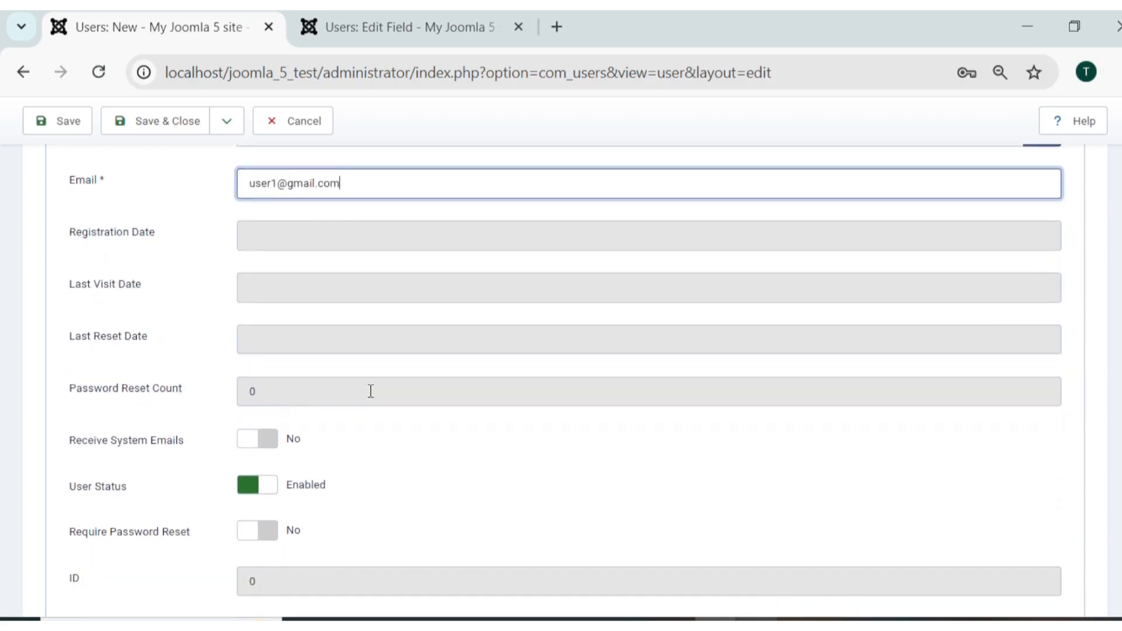
pyautogui.scroll(7, 370, 391)
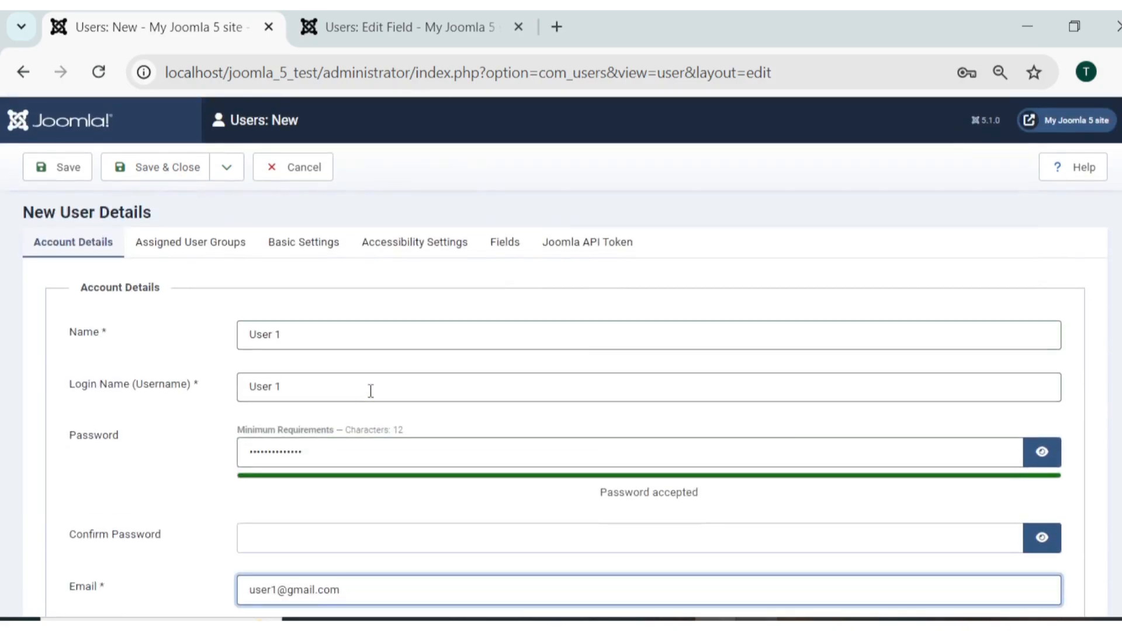
# Try saving User 1, read the missing-required-data error, and reveal the empty Address field.
pyautogui.click(76, 169)
pyautogui.moveTo(84, 223); pyautogui.dragTo(267, 219)
pyautogui.click(265, 219)
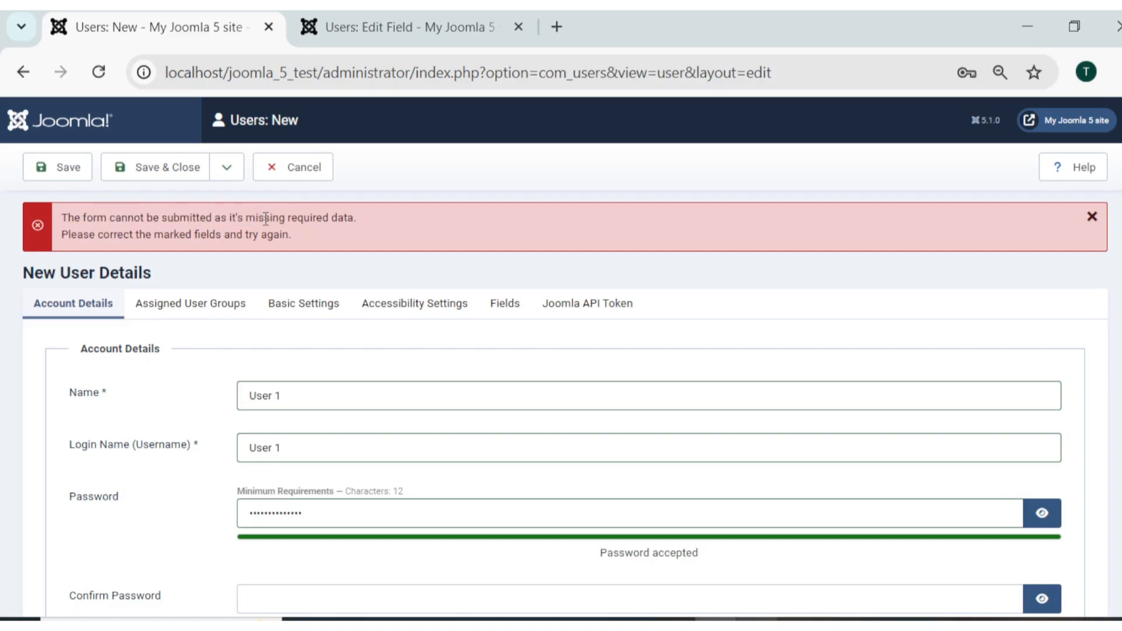
pyautogui.moveTo(88, 234); pyautogui.dragTo(149, 233)
pyautogui.click(149, 233)
pyautogui.click(517, 316)
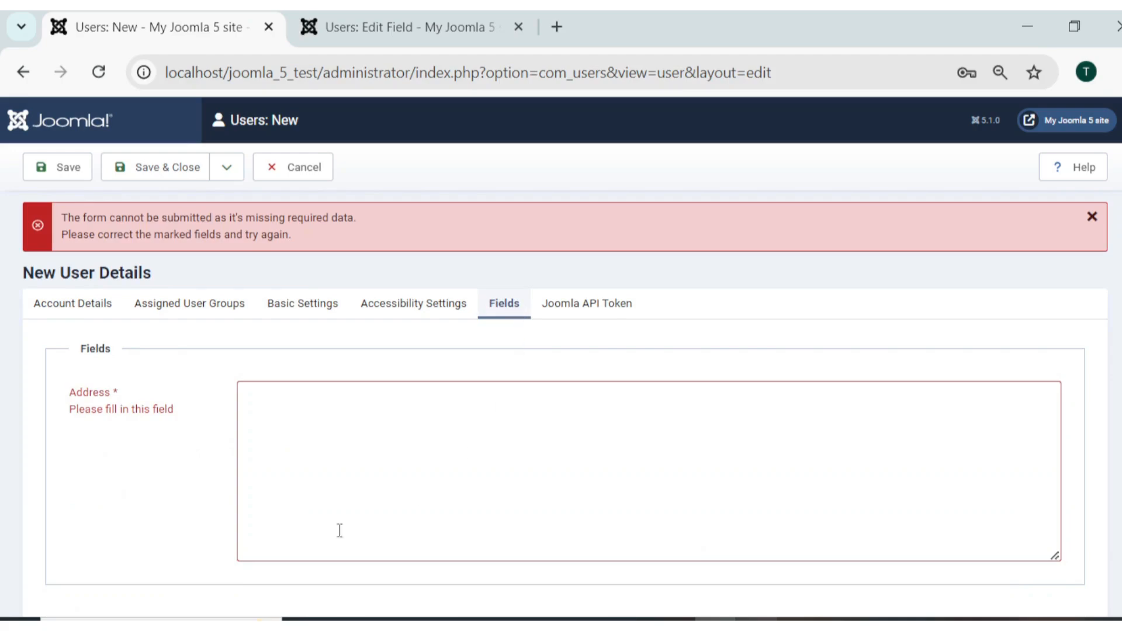
pyautogui.scroll(-1, 202, 467)
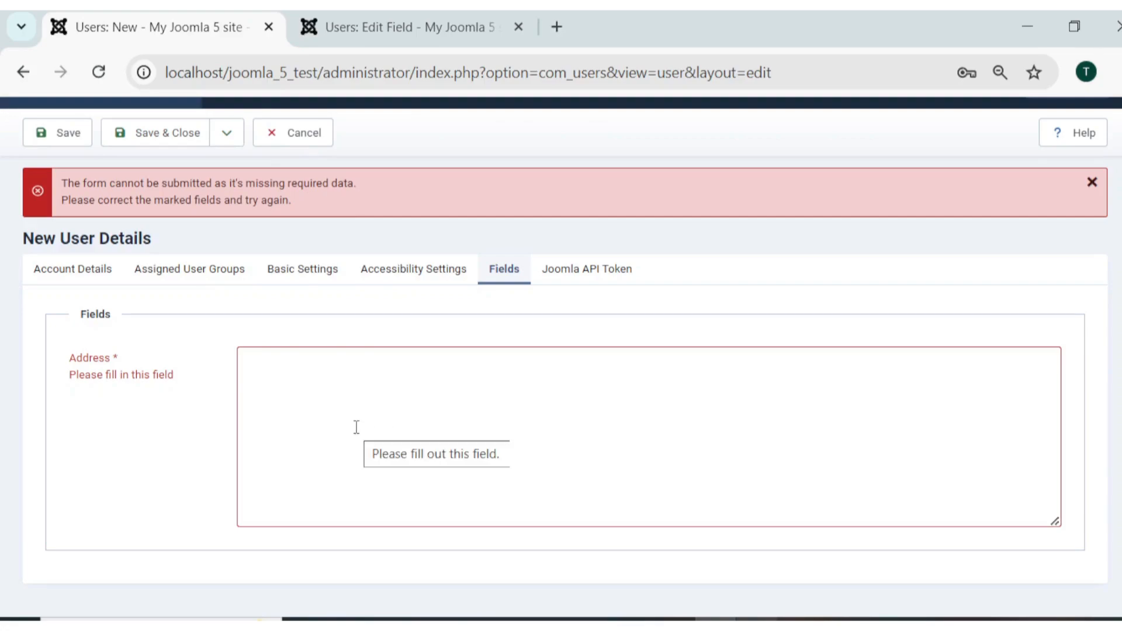
# Enter 'Bangkok, Thailand' as User 1's Address and try Save & Close.
pyautogui.click(399, 432)
pyautogui.write('Bang')
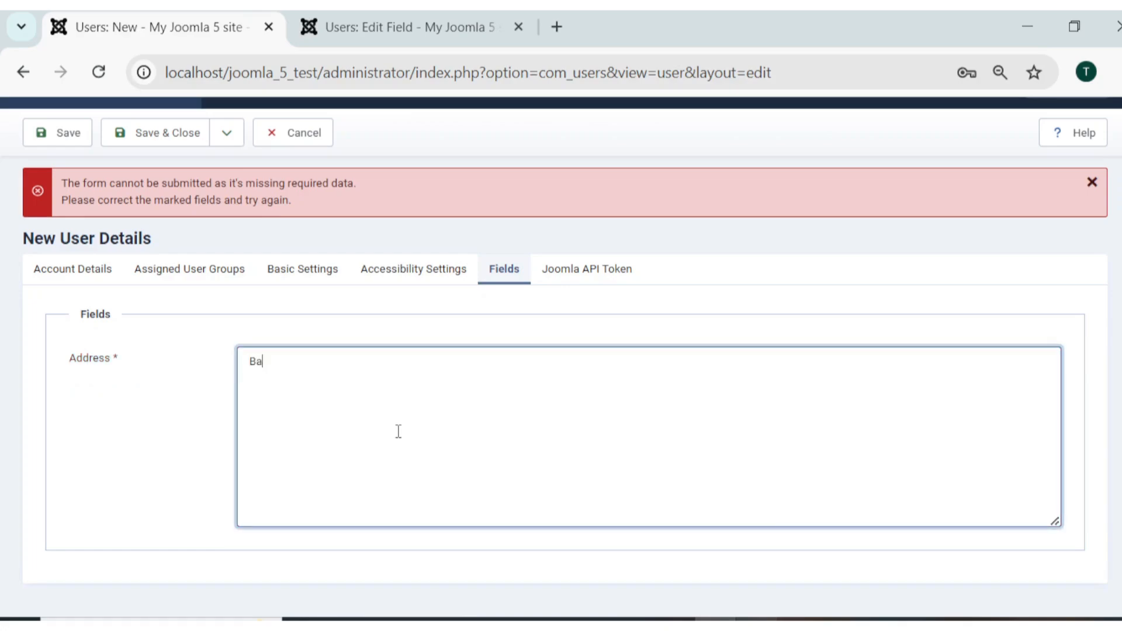
pyautogui.write('kok, Thailnad')
pyautogui.press('BackSpace')
pyautogui.press('BackSpace')
pyautogui.press('BackSpace')
pyautogui.press('BackSpace')
pyautogui.write('land')
pyautogui.click(158, 128)
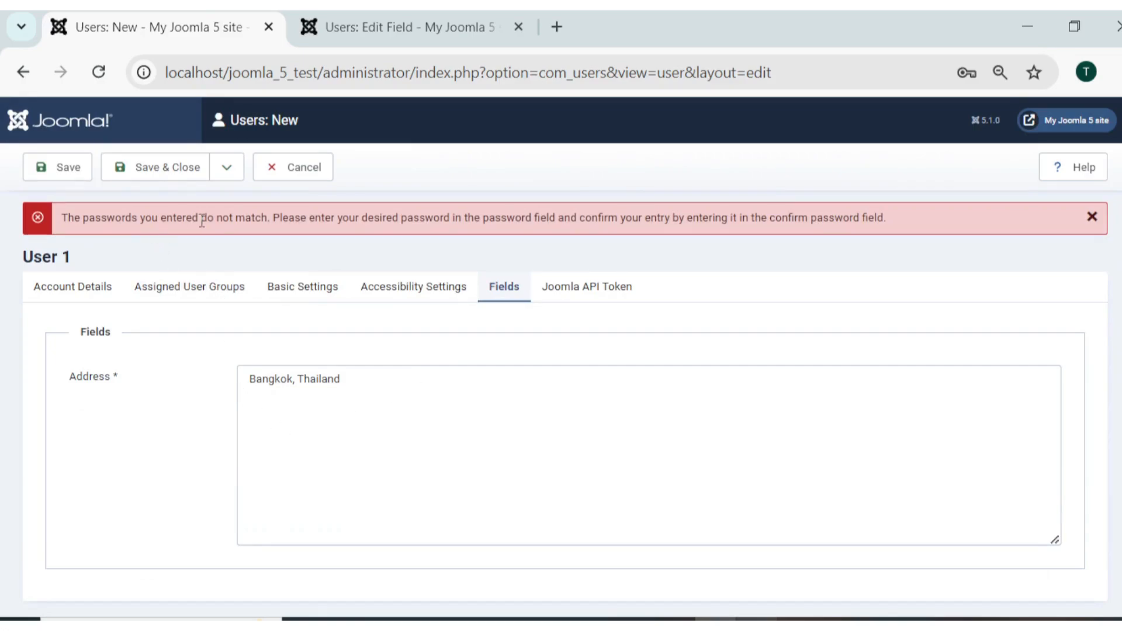
# Fix the passwords-do-not-match error with a matching confirmation password, verify Address, and save.
pyautogui.moveTo(209, 216); pyautogui.dragTo(365, 218)
pyautogui.click(371, 217)
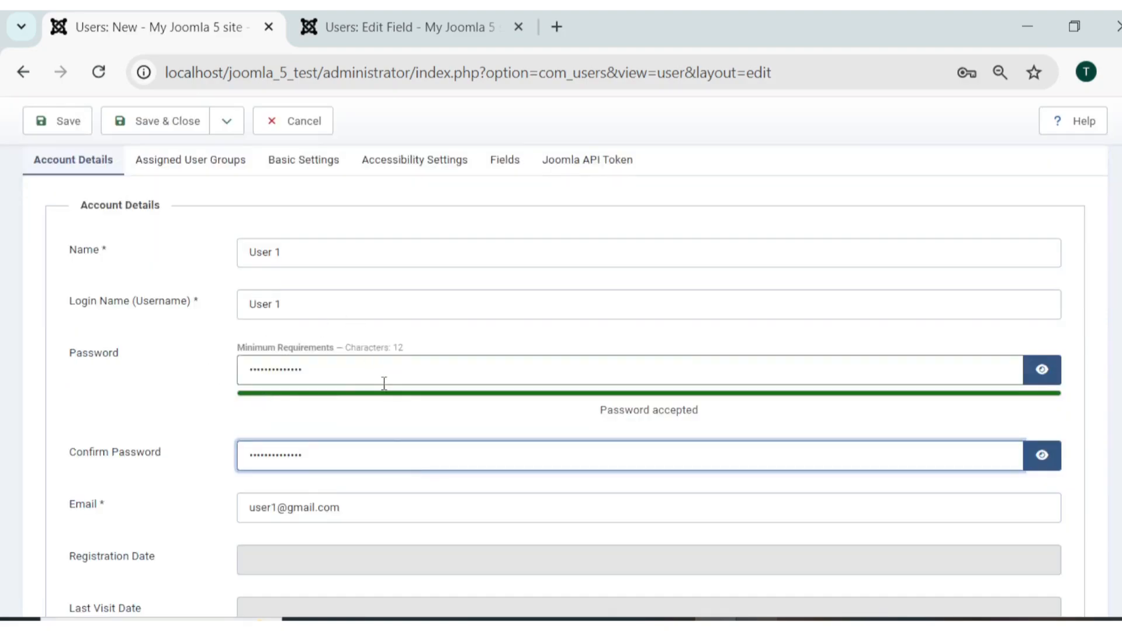
pyautogui.press('Return')
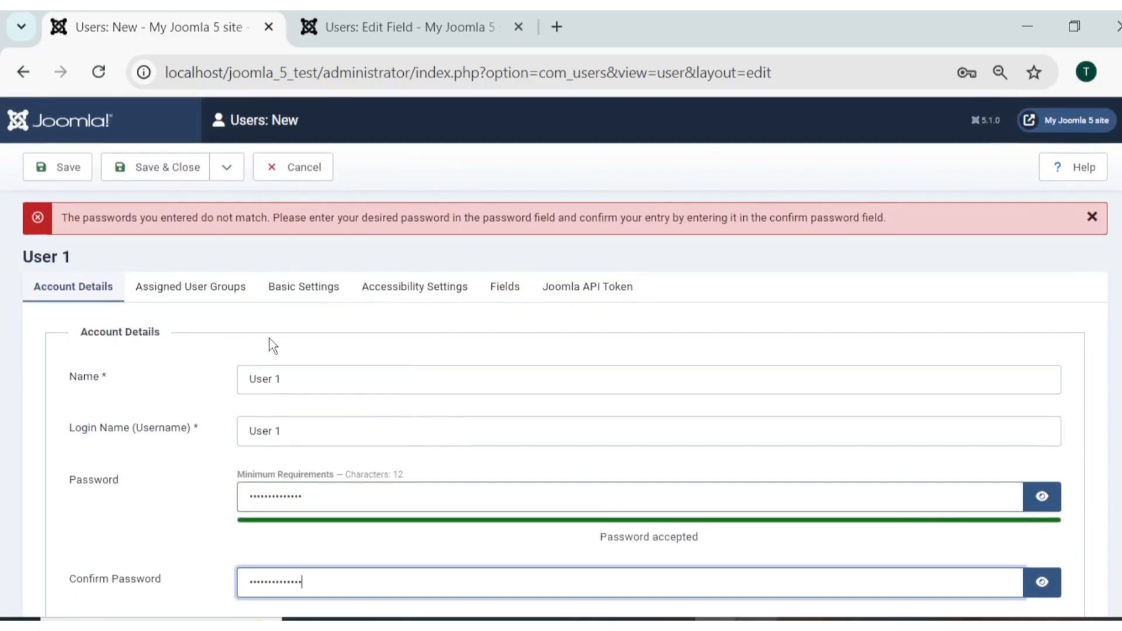
pyautogui.click(509, 289)
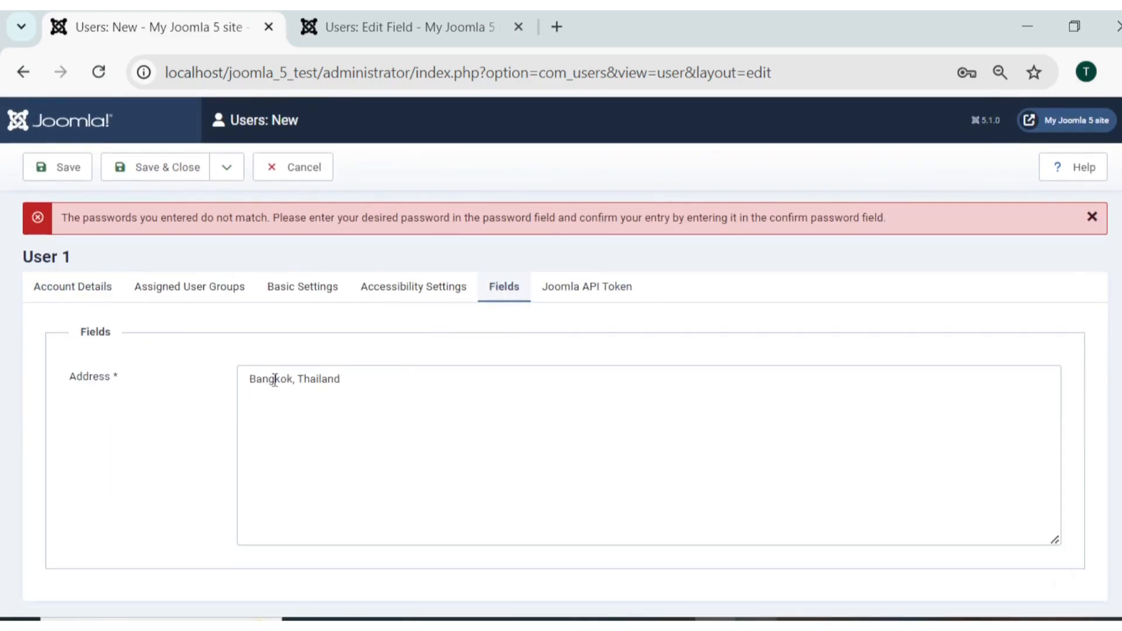
pyautogui.click(151, 177)
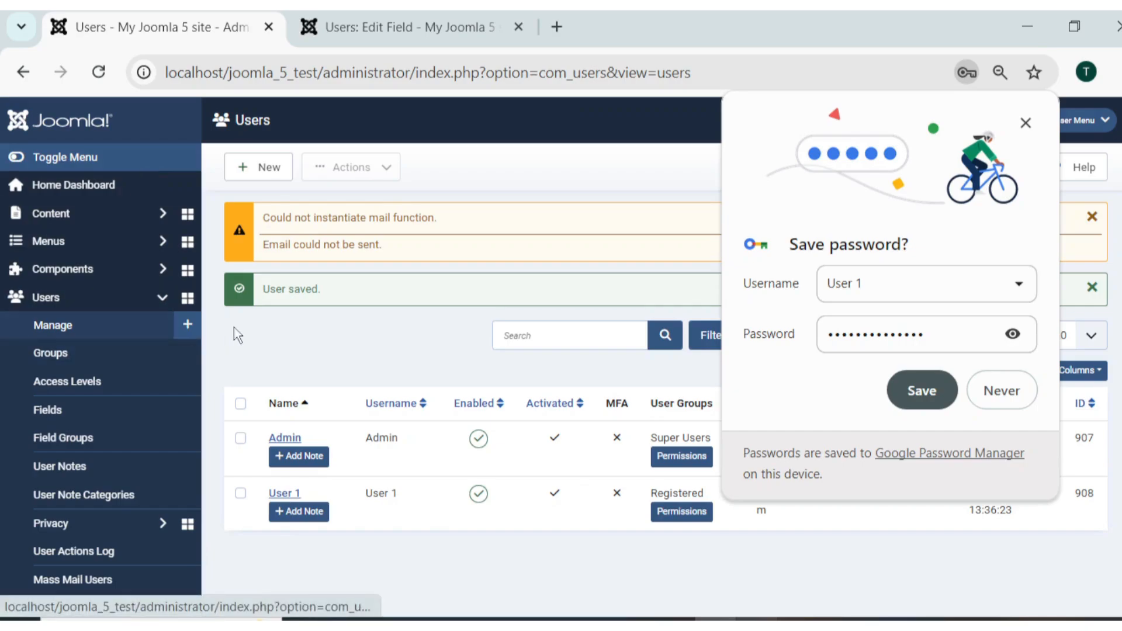
# Dismiss the save-password popup and reopen User 1 to verify Address reads 'Bangkok, Thailand'.
pyautogui.click(1025, 122)
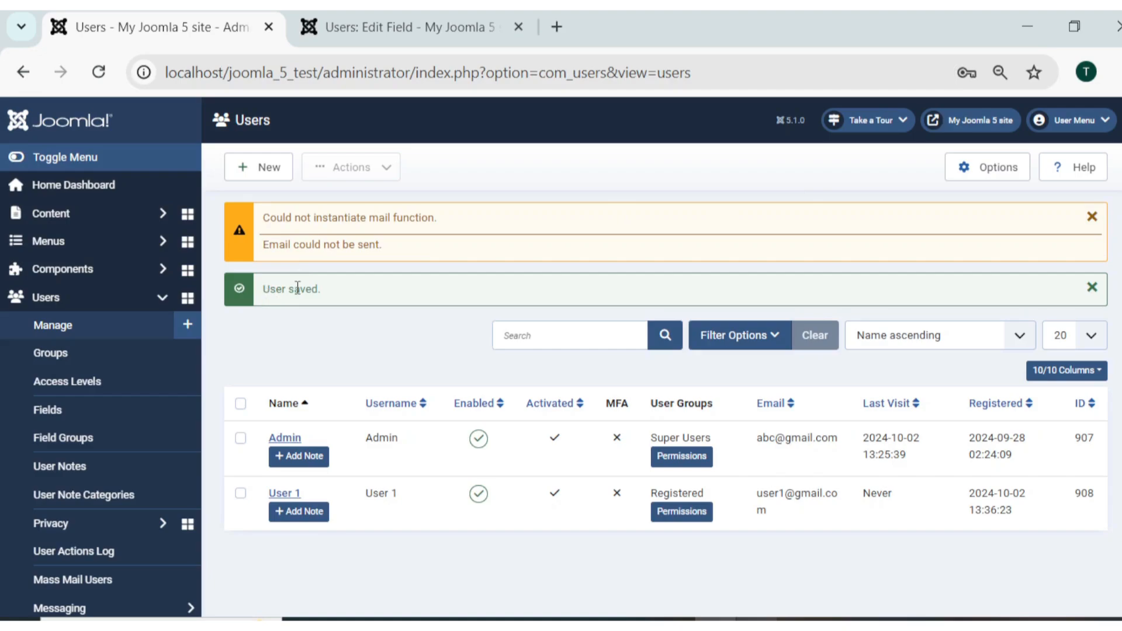
pyautogui.click(294, 499)
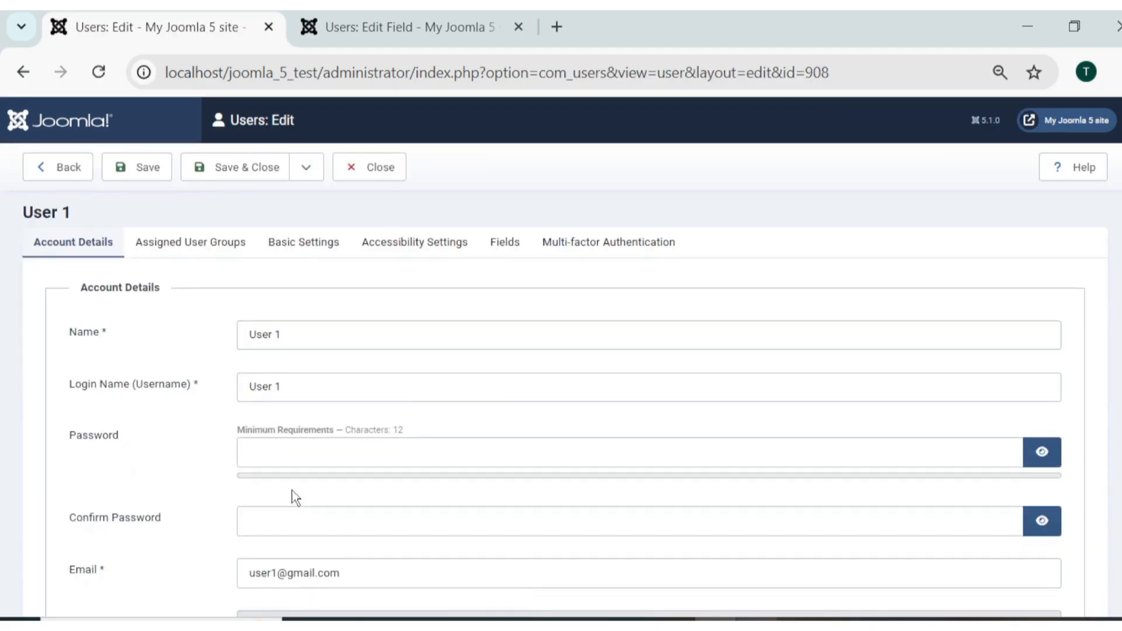
pyautogui.click(508, 245)
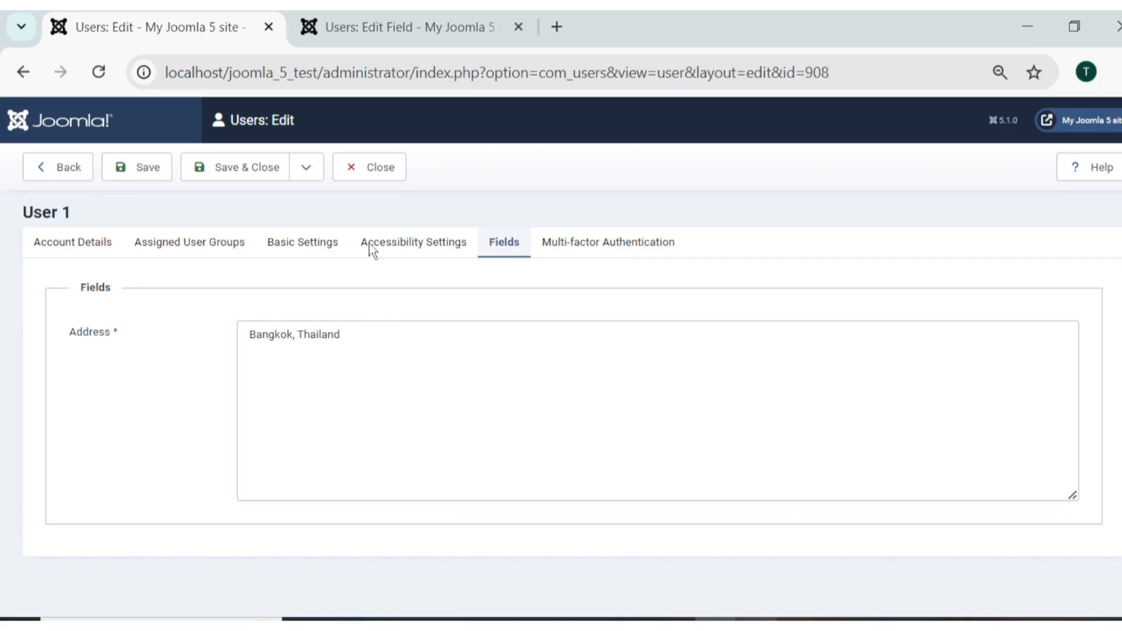
pyautogui.click(373, 167)
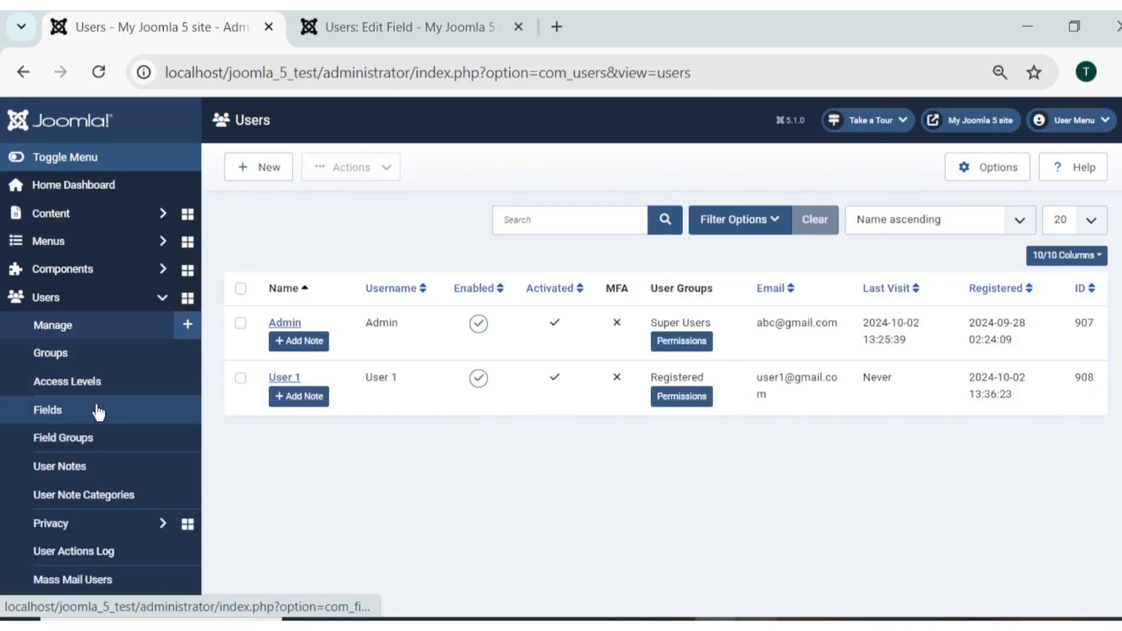
# View the Users: Fields list holding Address, then start a new user field.
pyautogui.click(98, 412)
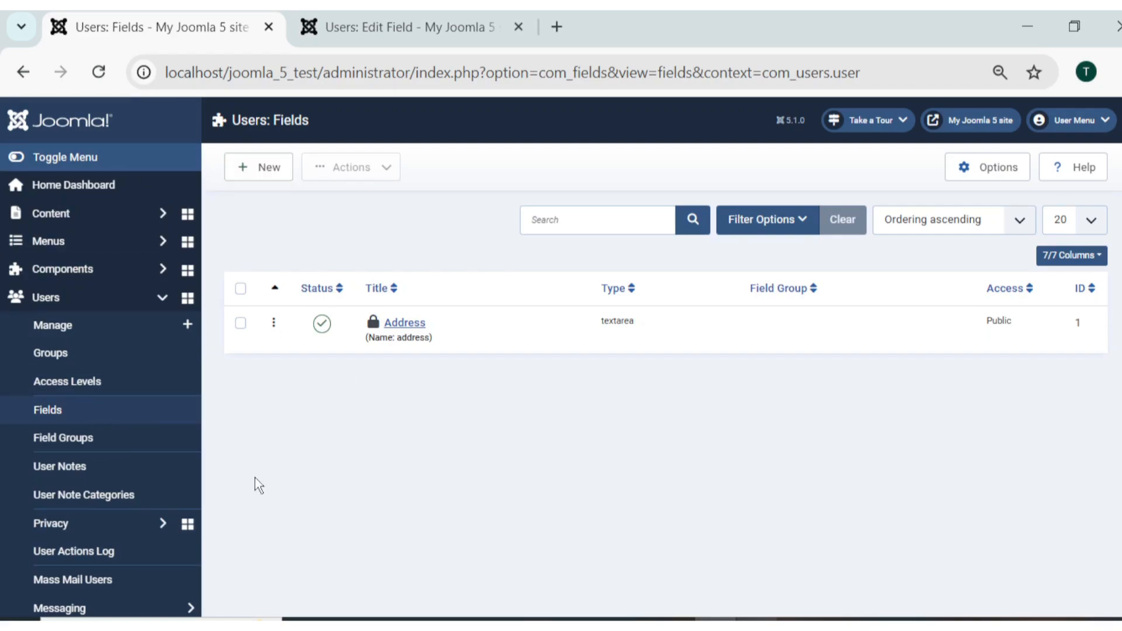
pyautogui.click(261, 179)
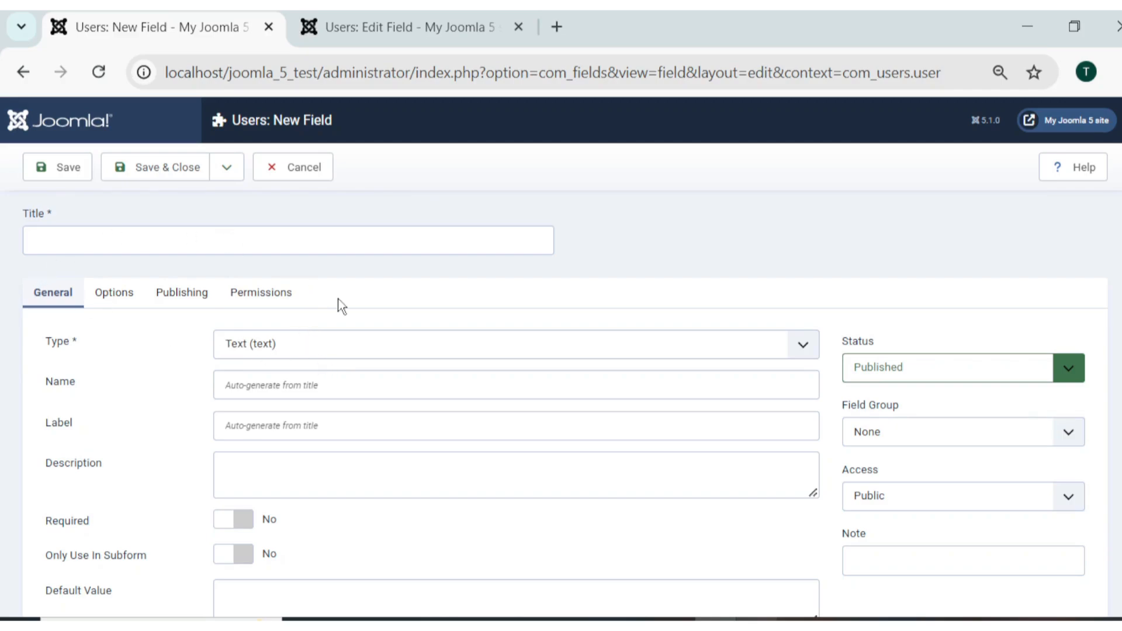
pyautogui.click(341, 343)
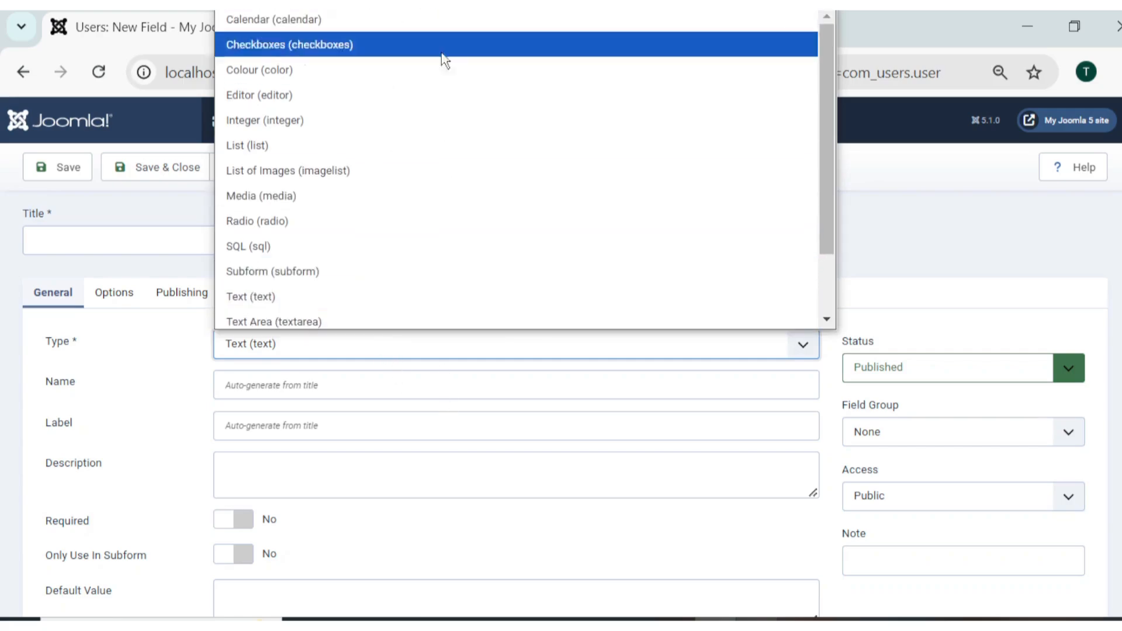
pyautogui.click(929, 207)
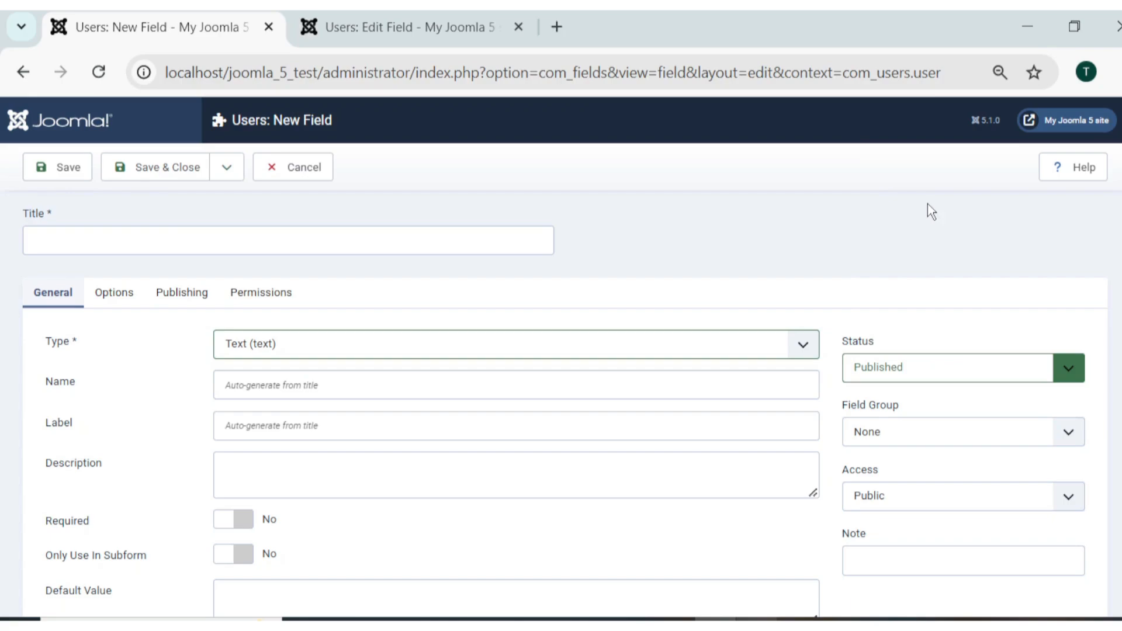
pyautogui.click(312, 157)
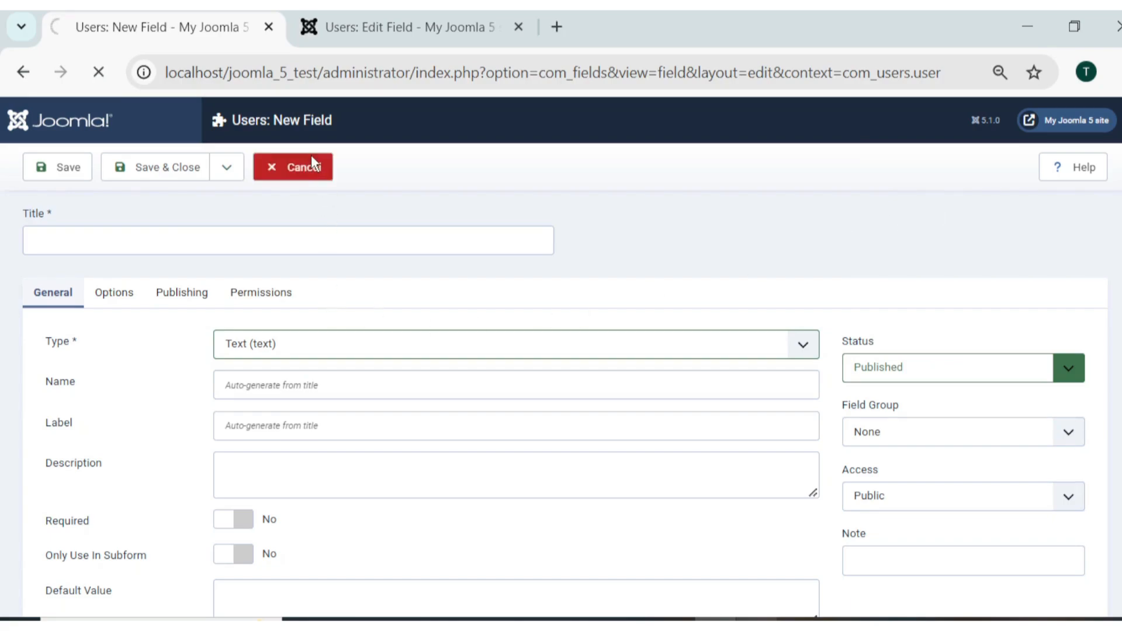